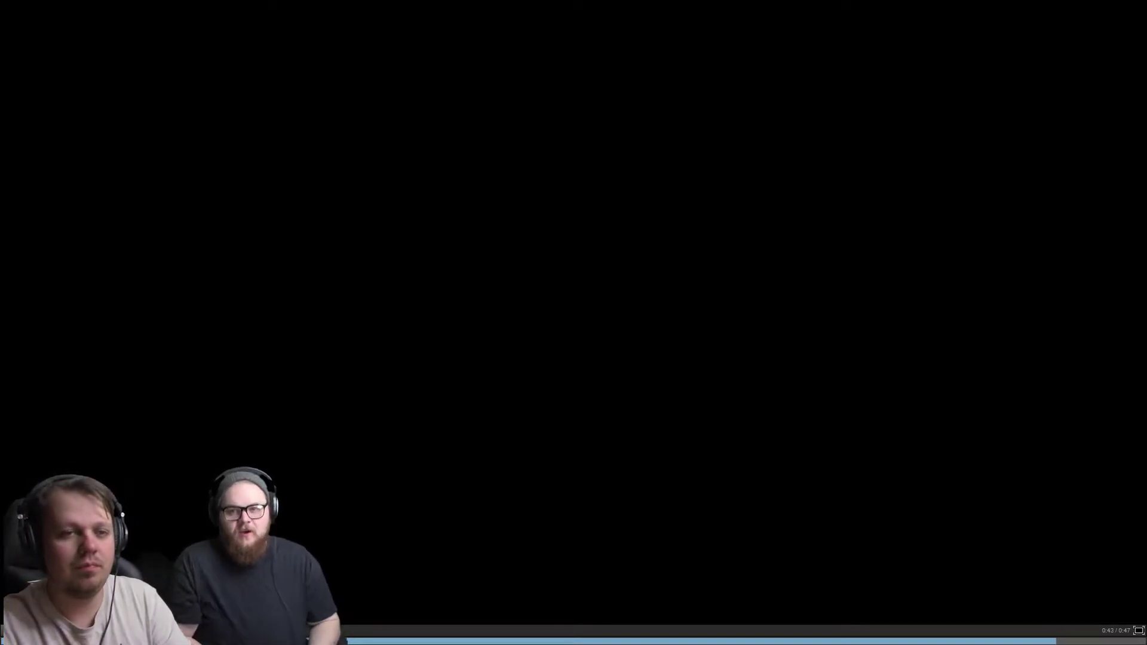
Leave the fullscreen BLIK trailer and launch the BLIK Demo from the Steam library.
{"action": "key", "text": "Escape"}
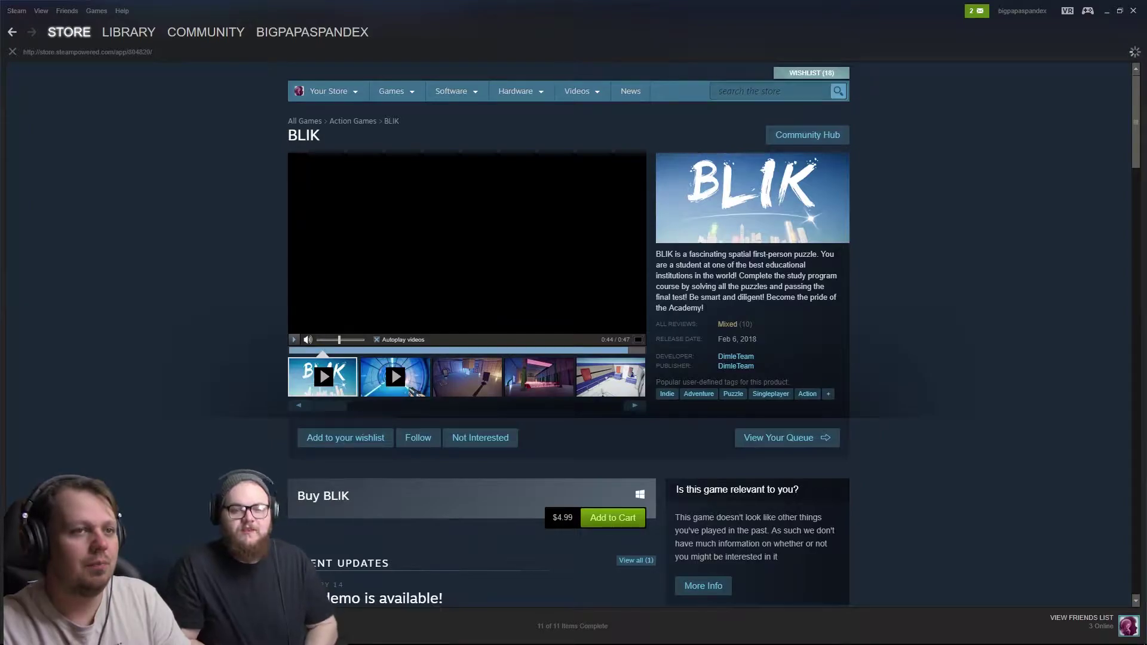
{"action": "scroll", "coordinate": [574, 359], "scroll_direction": "down", "scroll_amount": 2}
{"action": "scroll", "coordinate": [574, 359], "scroll_direction": "down", "scroll_amount": 2}
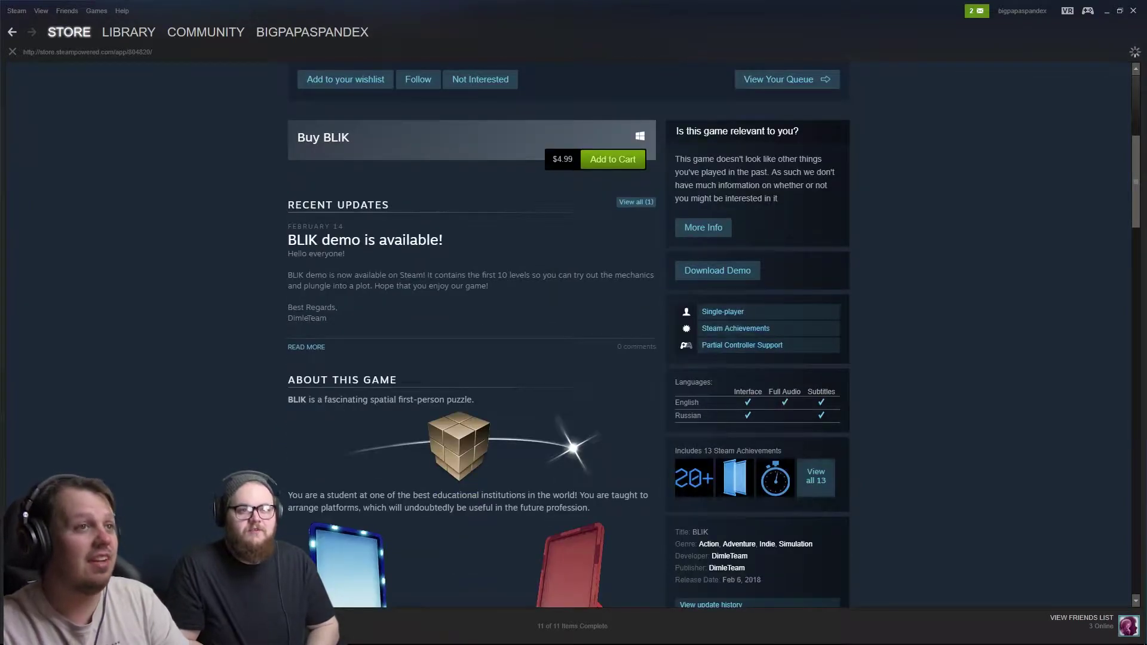
{"action": "scroll", "coordinate": [573, 358], "scroll_direction": "up", "scroll_amount": 4}
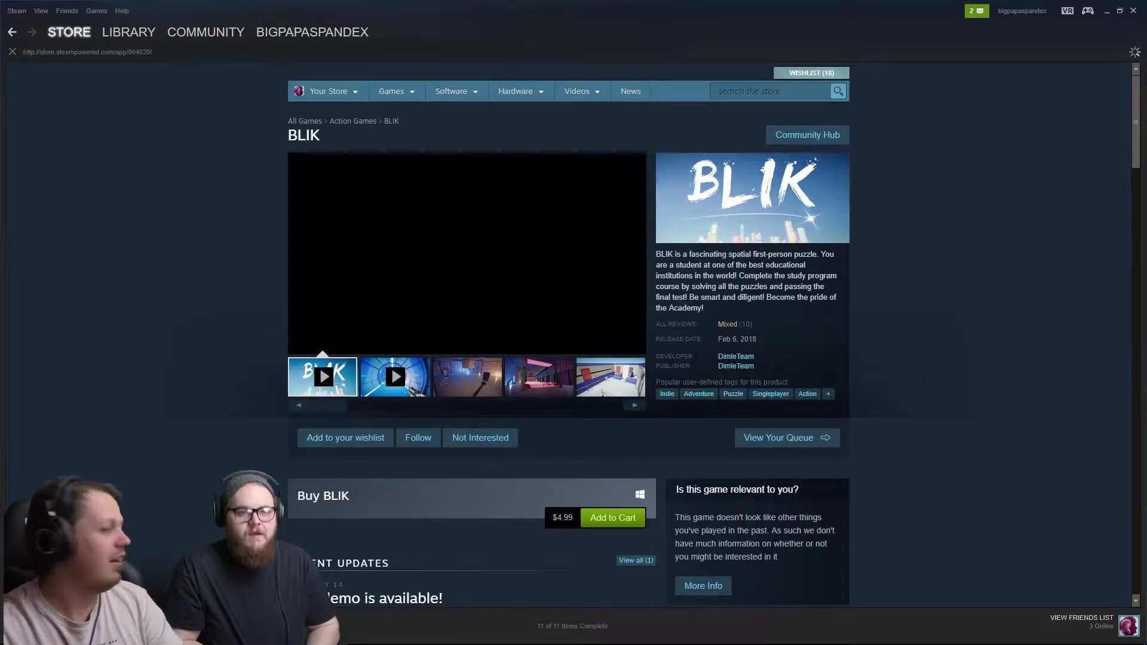
{"action": "scroll", "coordinate": [574, 359], "scroll_direction": "down", "scroll_amount": 2}
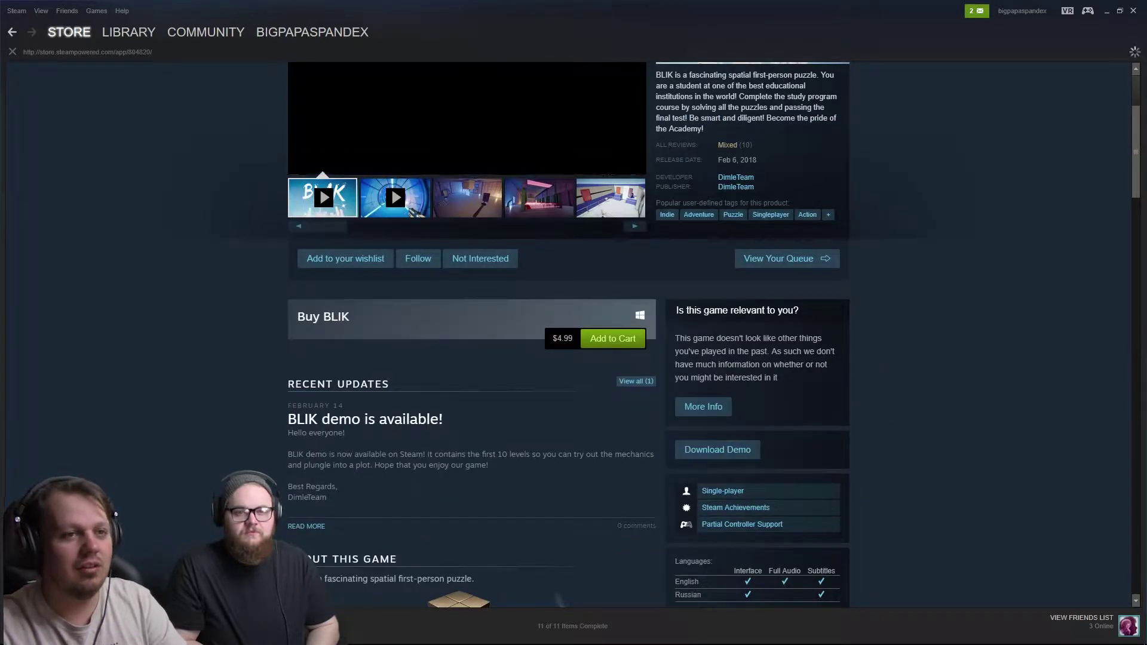
{"action": "scroll", "coordinate": [574, 359], "scroll_direction": "down", "scroll_amount": 3}
{"action": "left_click", "coordinate": [717, 210]}
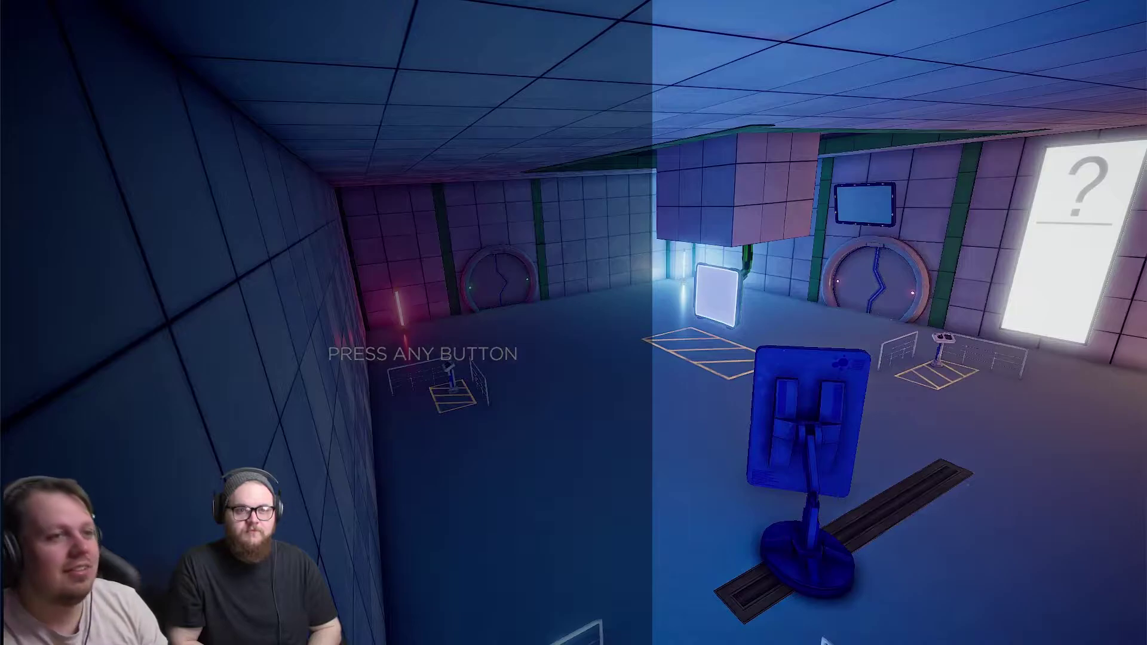
Get past the BLIK title screen and answer YES to start a new game.
{"action": "key", "text": "Return"}
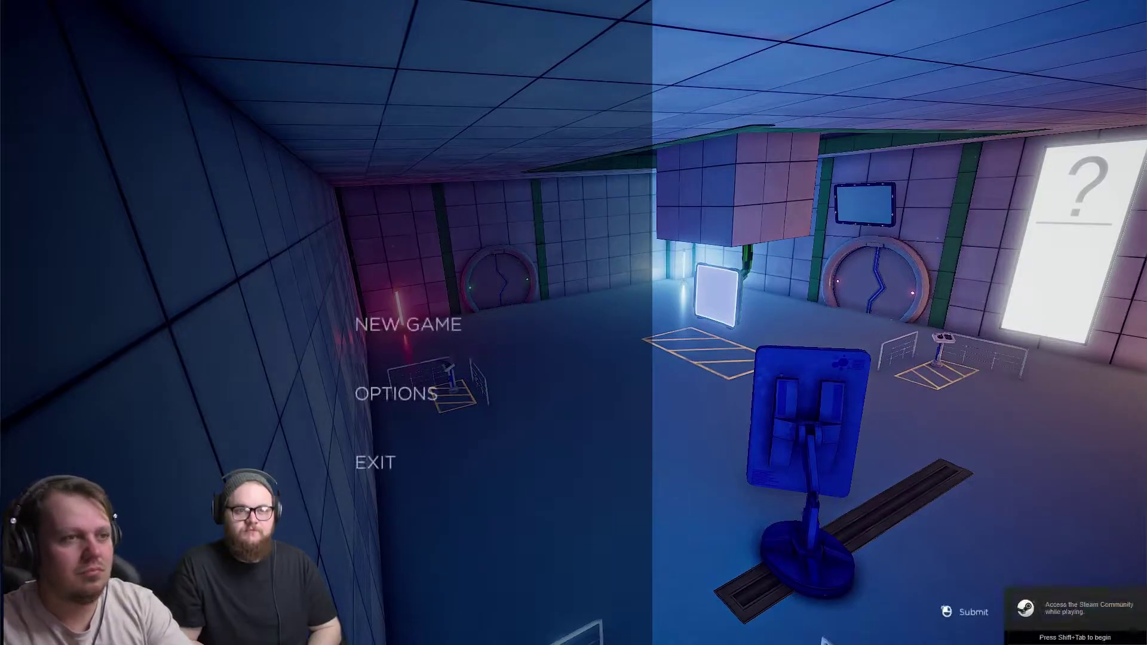
{"action": "key", "text": "Return"}
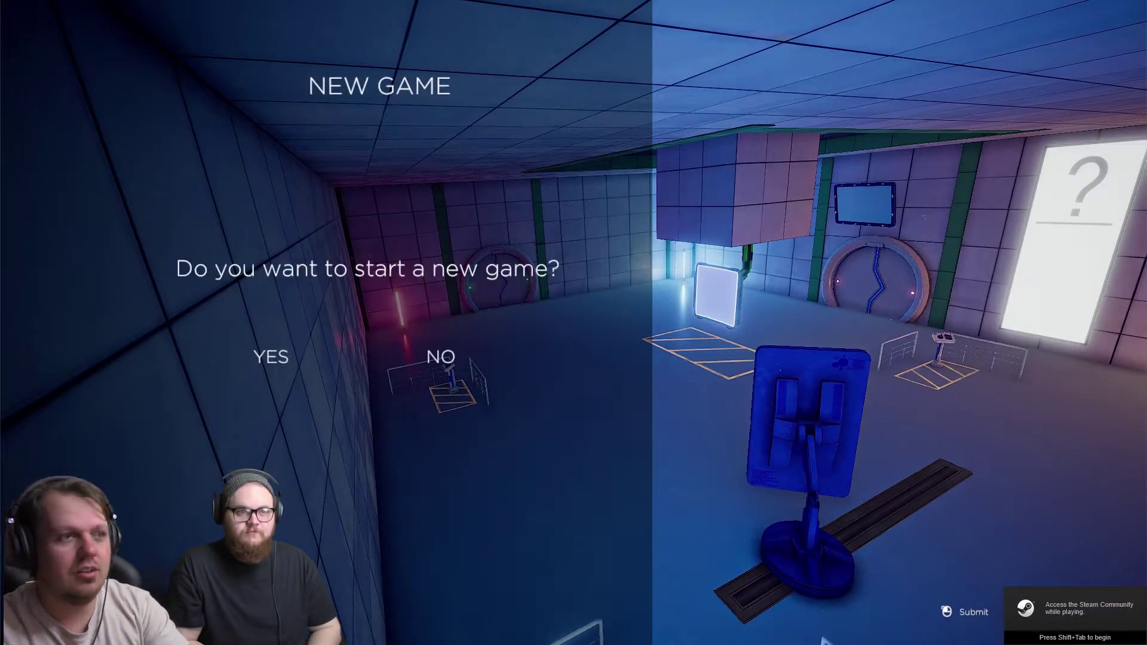
{"action": "key", "text": "Left"}
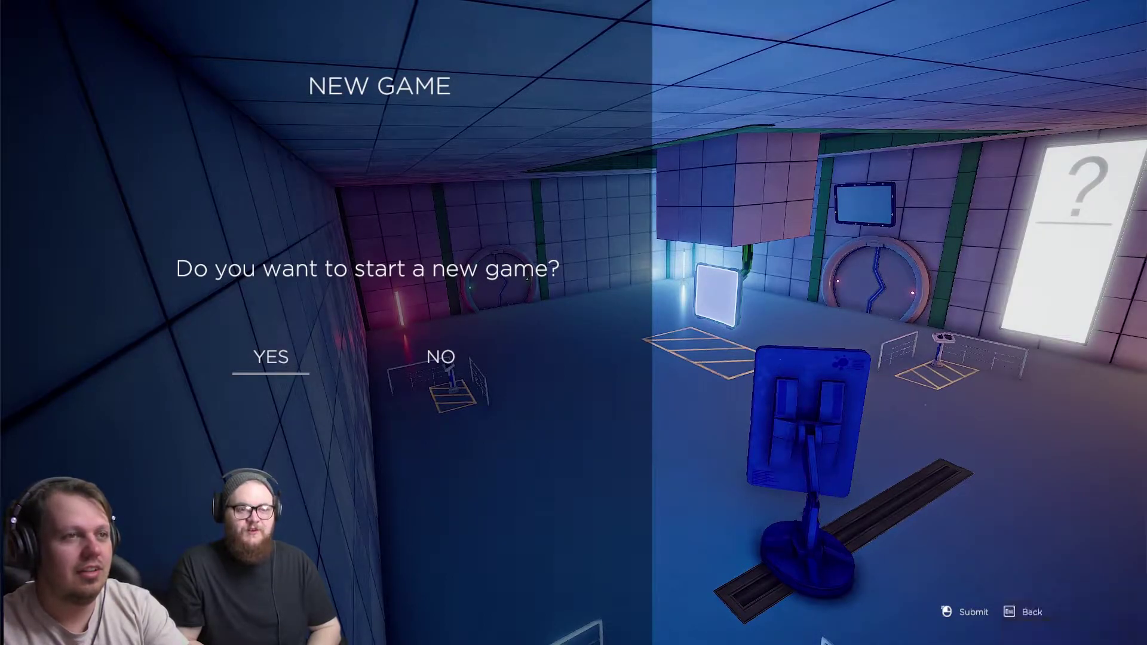
{"action": "key", "text": "Return"}
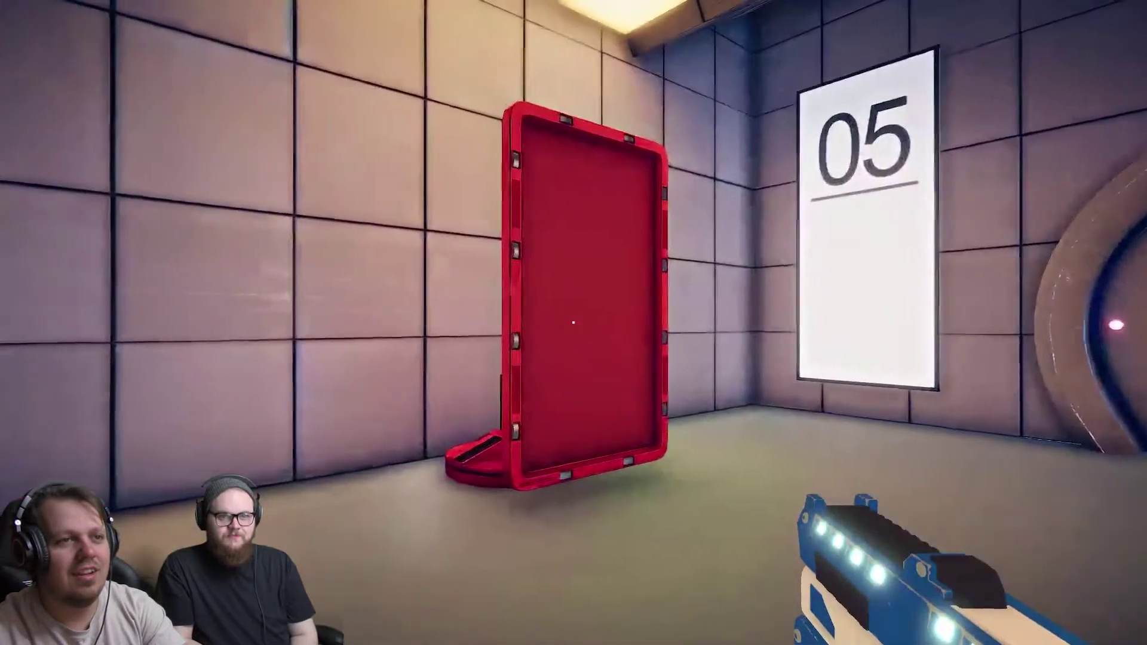
Fire the gun at the red platform, then toward the round door.
{"action": "left_click", "coordinate": [574, 323]}
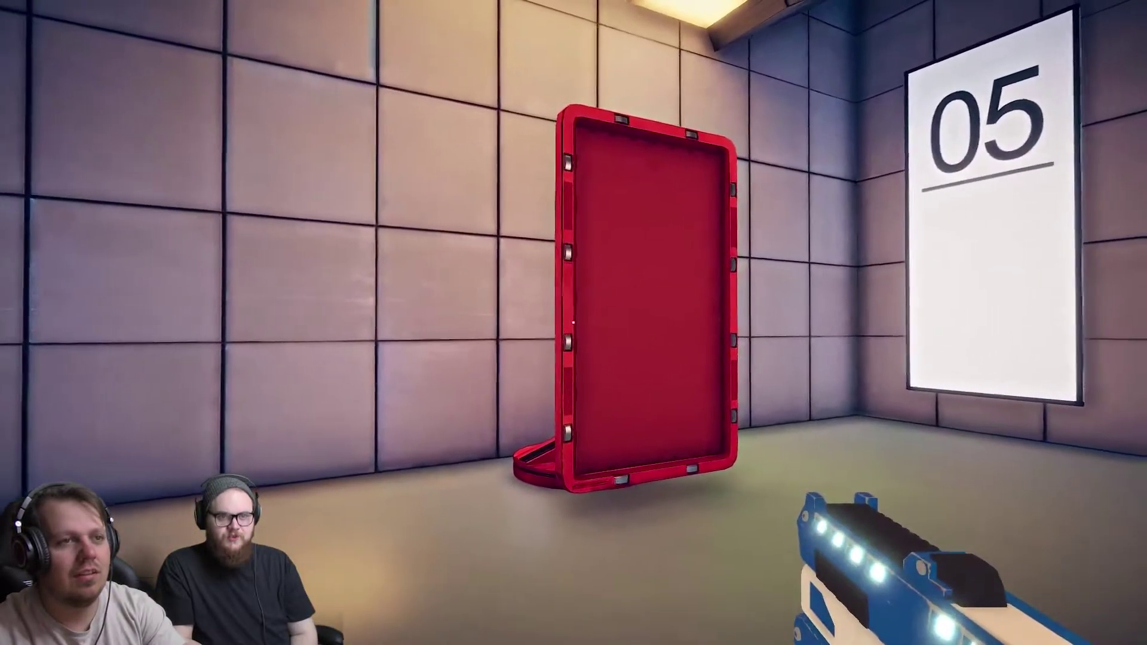
{"action": "left_click", "coordinate": [574, 322]}
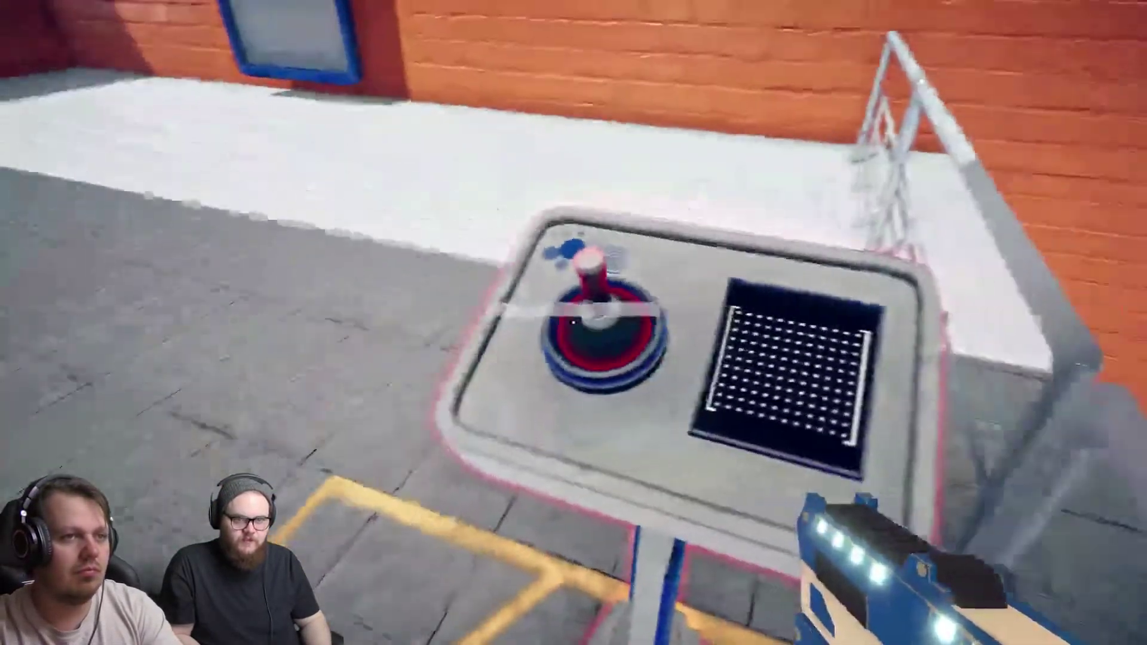
Take control of the wall platform, slide it right past the corner, and release it.
{"action": "key", "text": "e"}
{"action": "key", "text": "d"}
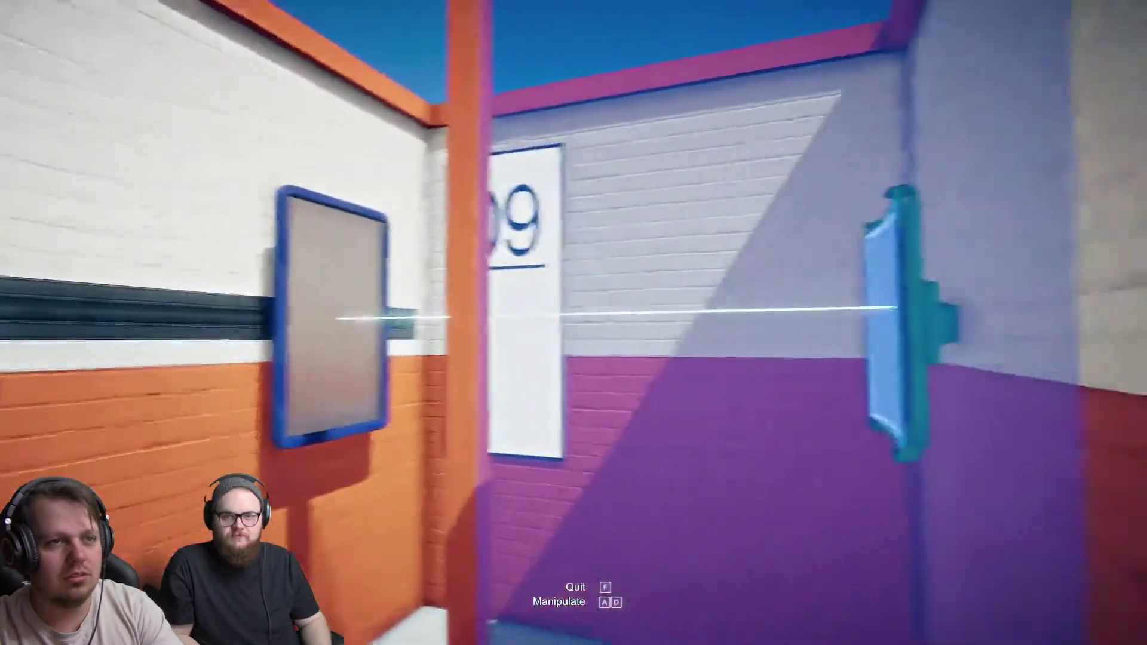
{"action": "key", "text": "f"}
Walk around room 09 to face the panel now lit green.
{"action": "key", "text": "s"}
{"action": "key", "text": "s"}
{"action": "key", "text": "w"}
{"action": "key", "text": "d"}
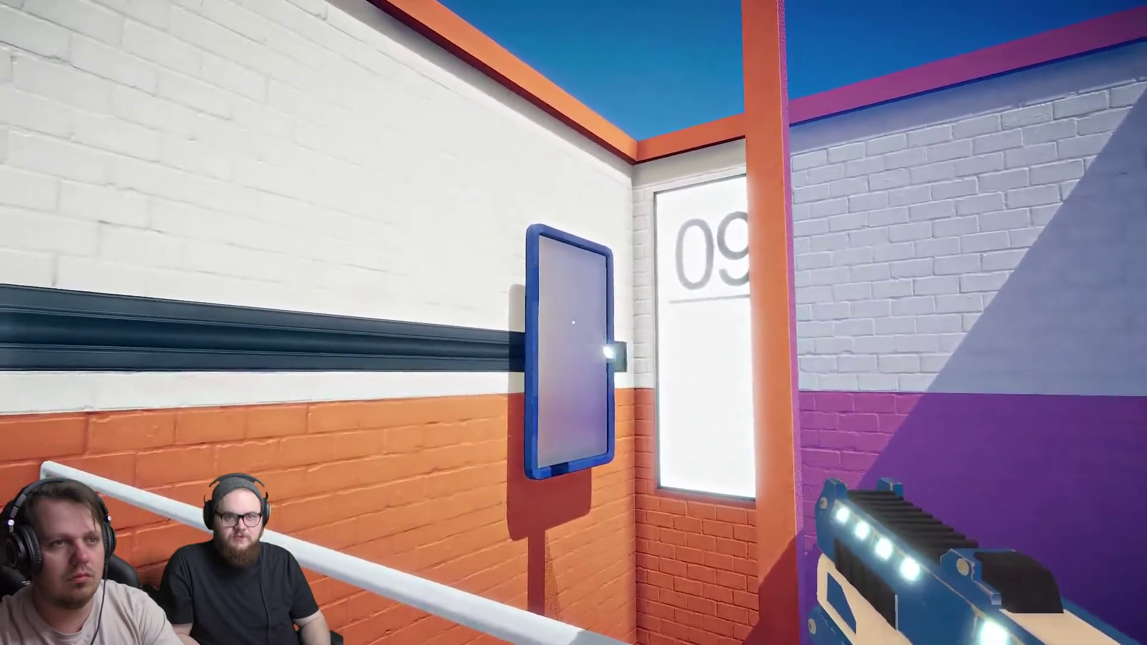
{"action": "key", "text": "w"}
{"action": "key", "text": "w"}
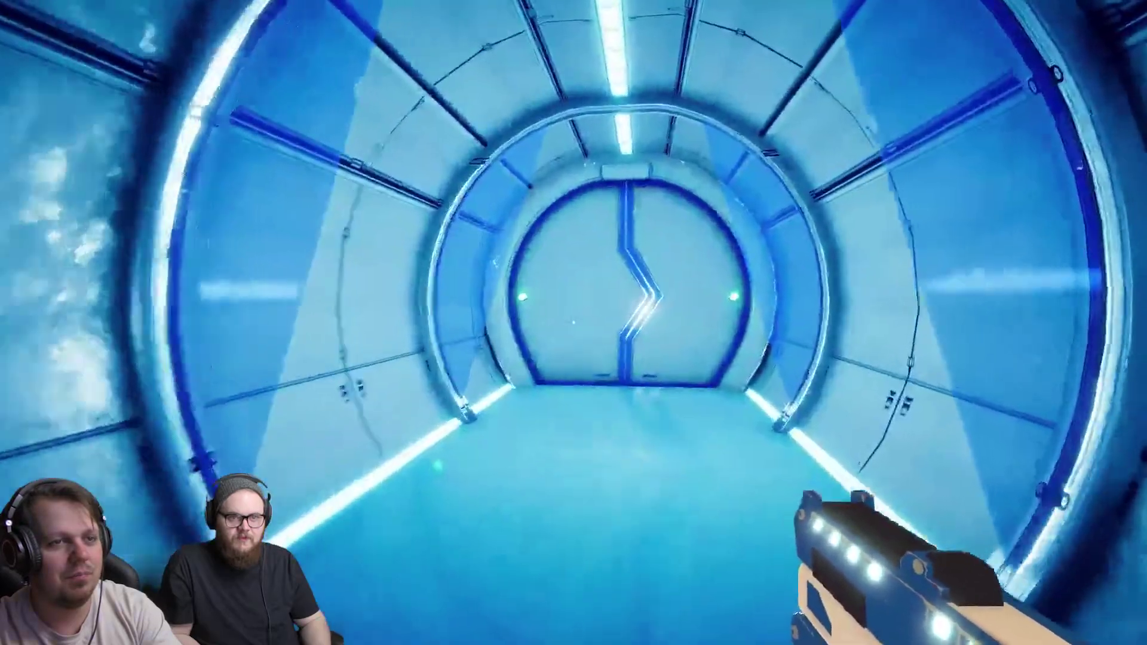
Walk through the blue portal to the console and swing the remote platform left.
{"action": "key", "text": "w"}
{"action": "key", "text": "w"}
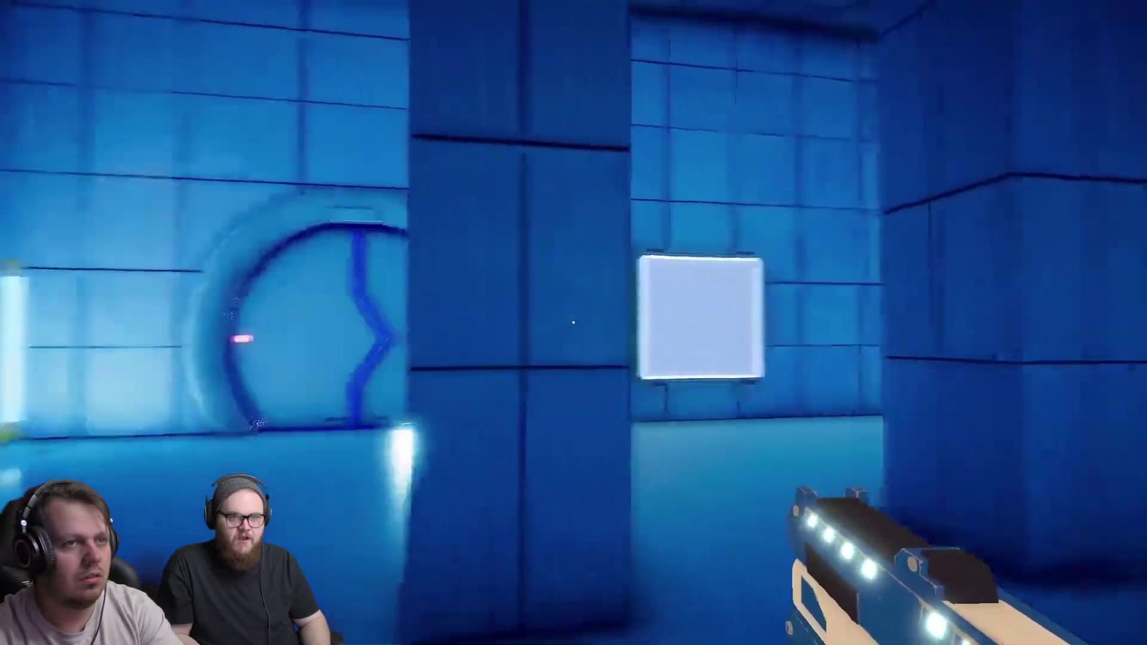
{"action": "key", "text": "w"}
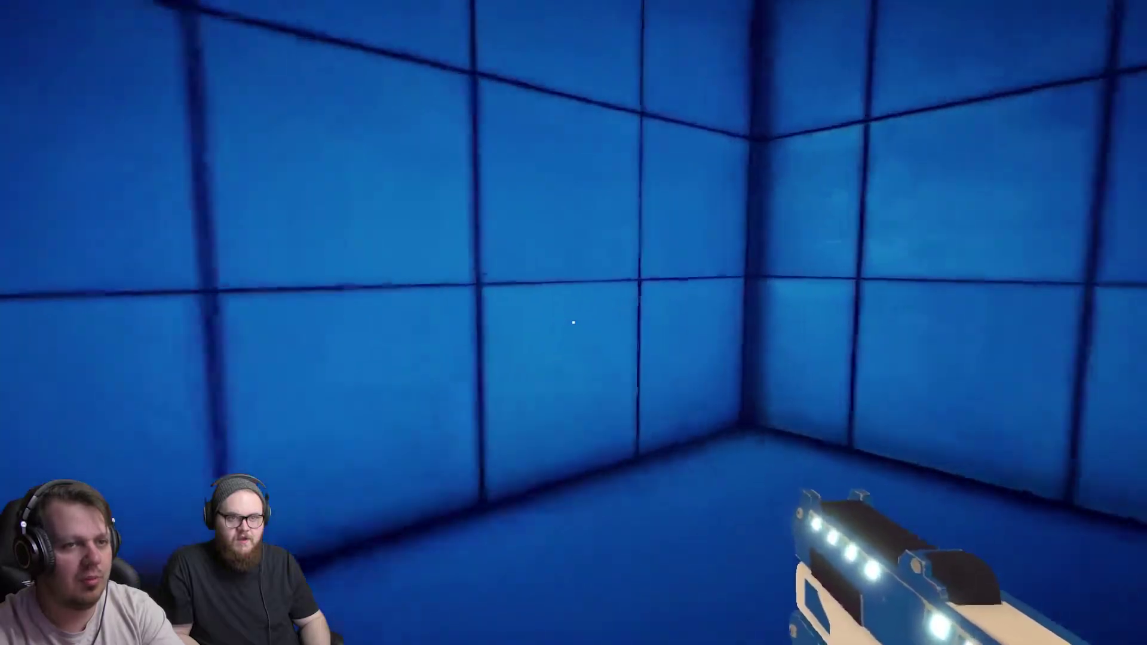
{"action": "key", "text": "f"}
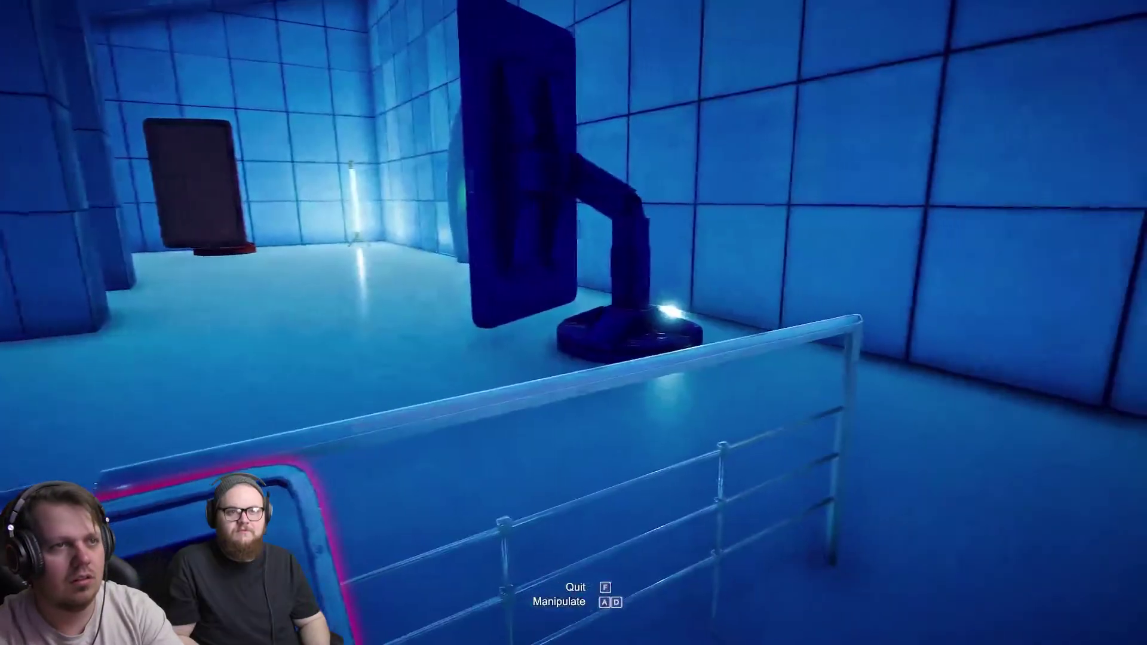
{"action": "key", "text": "a"}
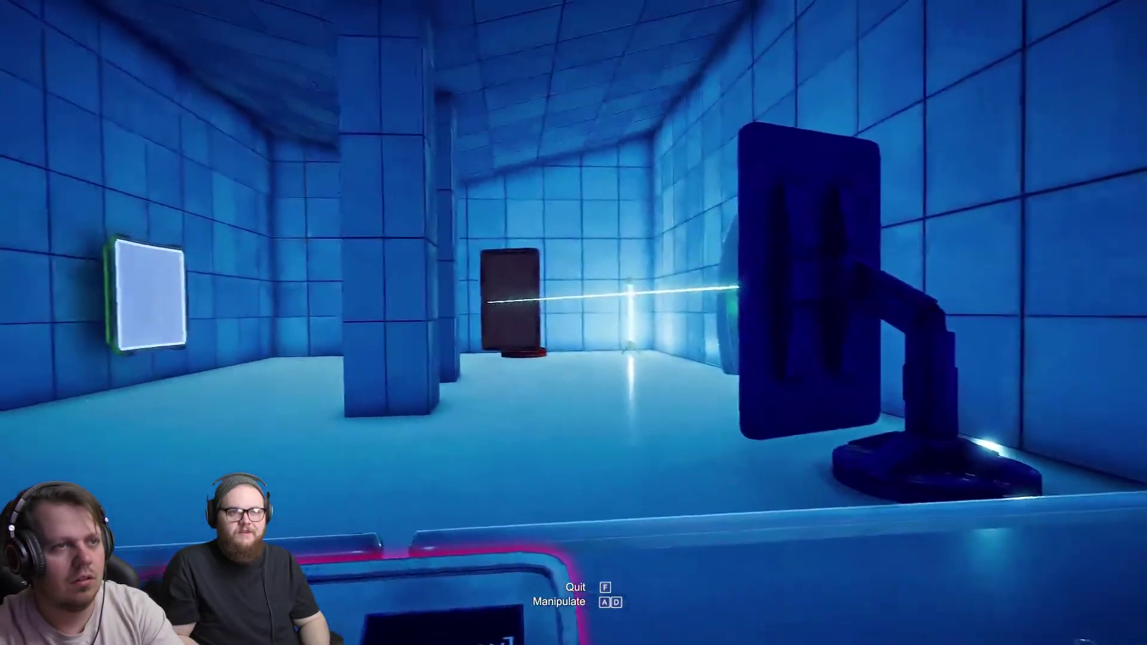
{"action": "key", "text": "f"}
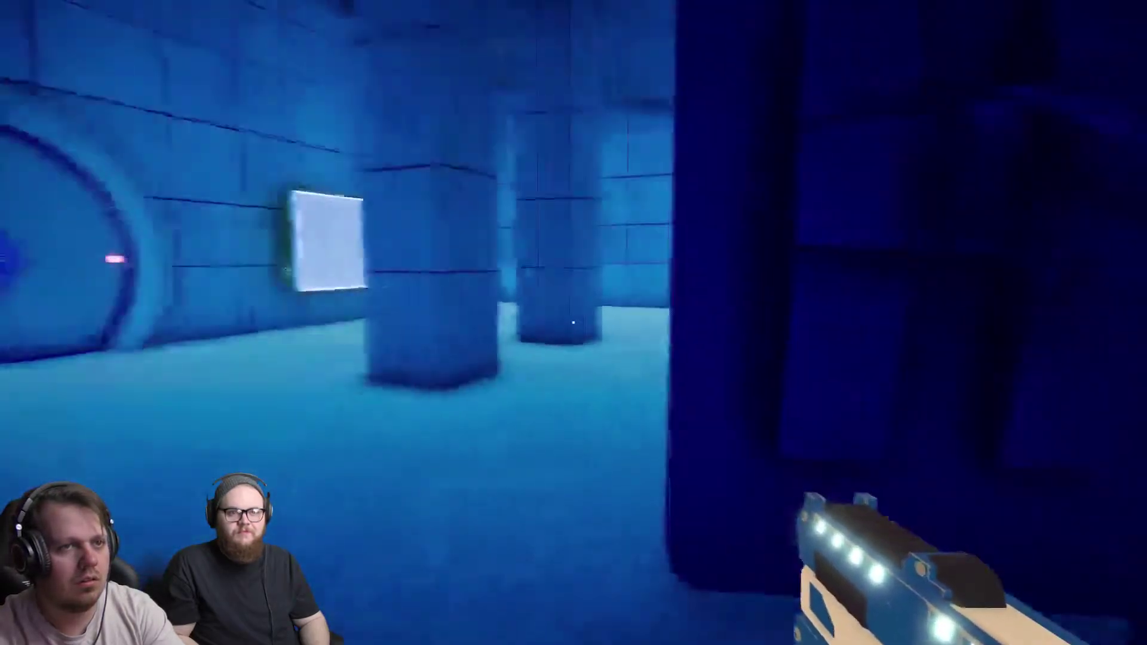
Explore the room past the pillar and walk through the large blue panel.
{"action": "key", "text": "w"}
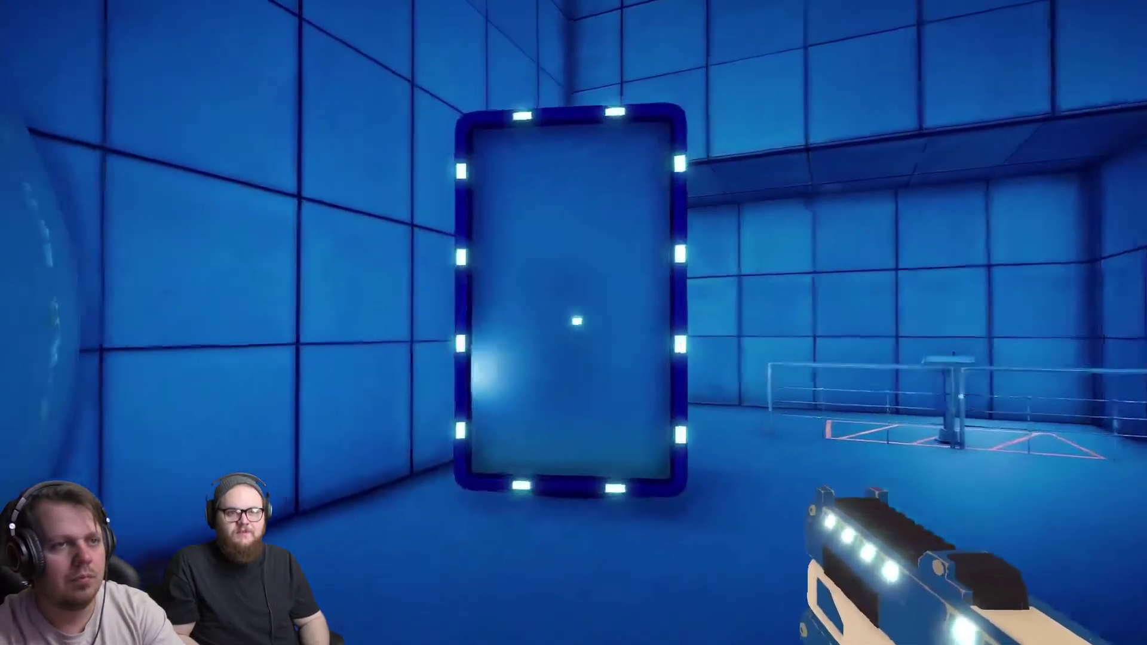
{"action": "key", "text": "w"}
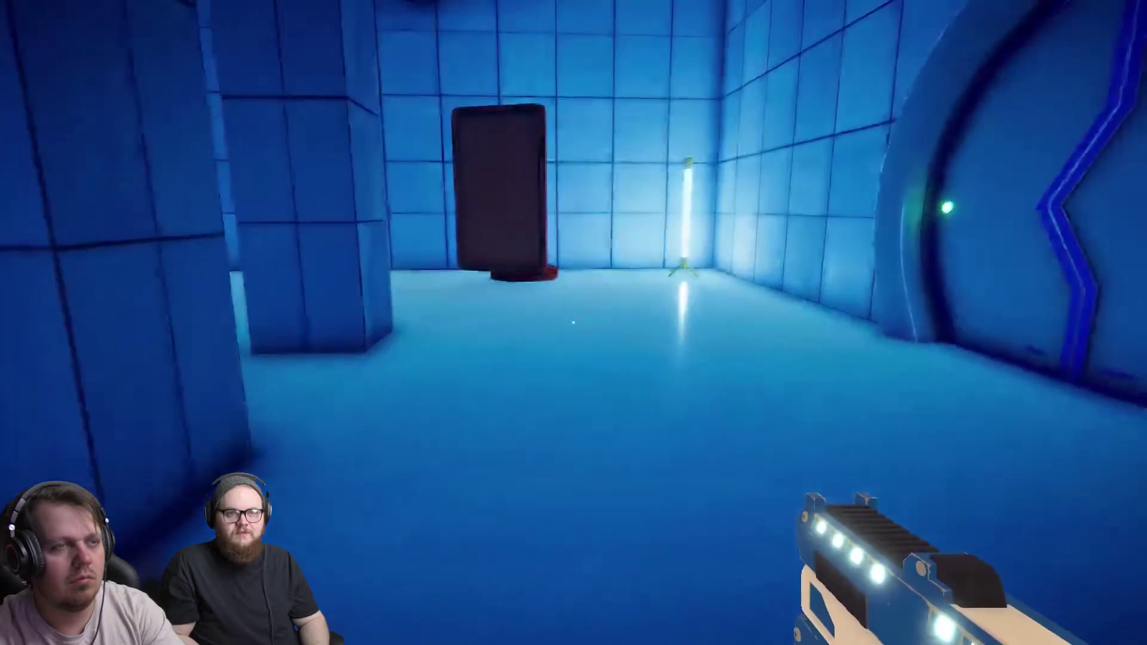
{"action": "key", "text": "w"}
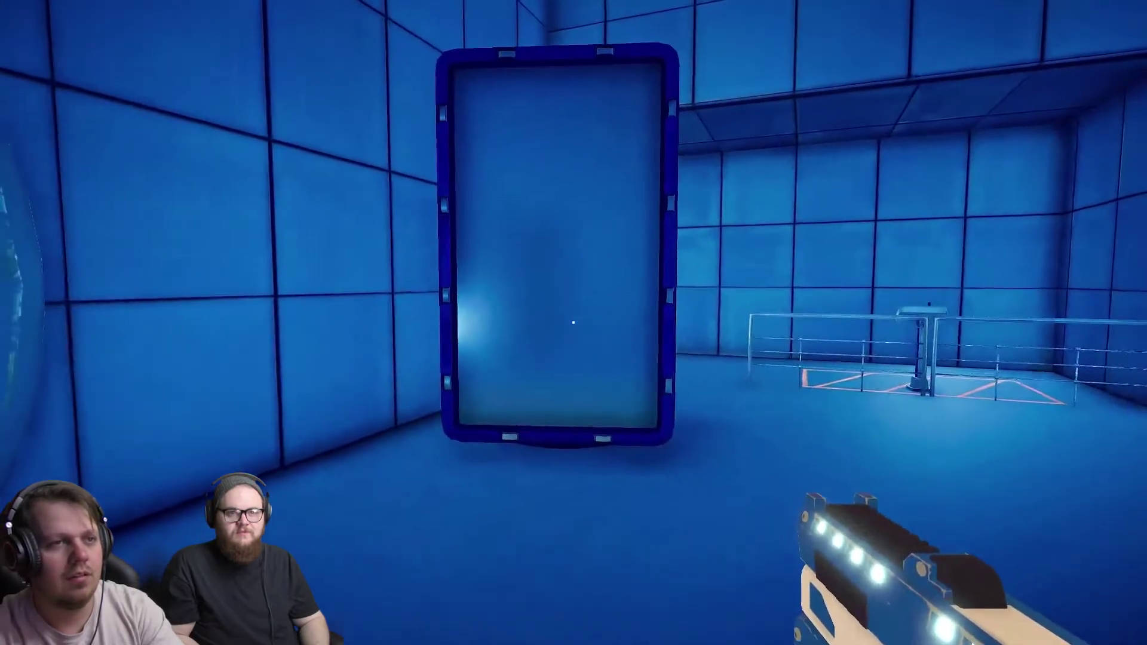
{"action": "key", "text": "w"}
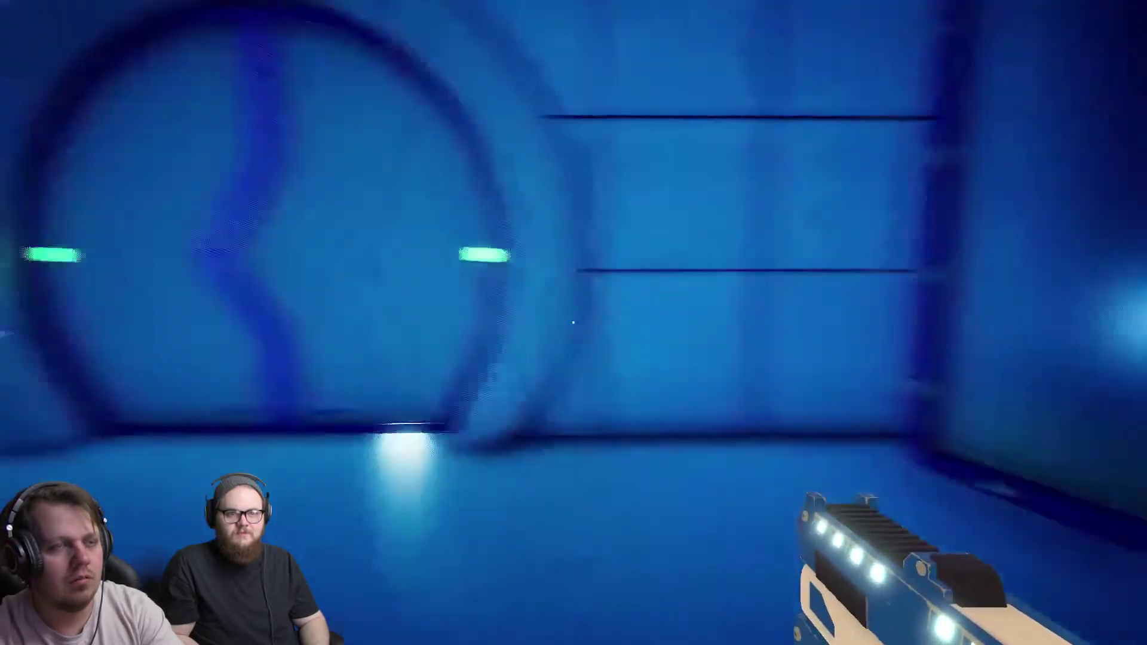
Pass back through the panel toward room 10 and down the corridor to the door.
{"action": "key", "text": "w"}
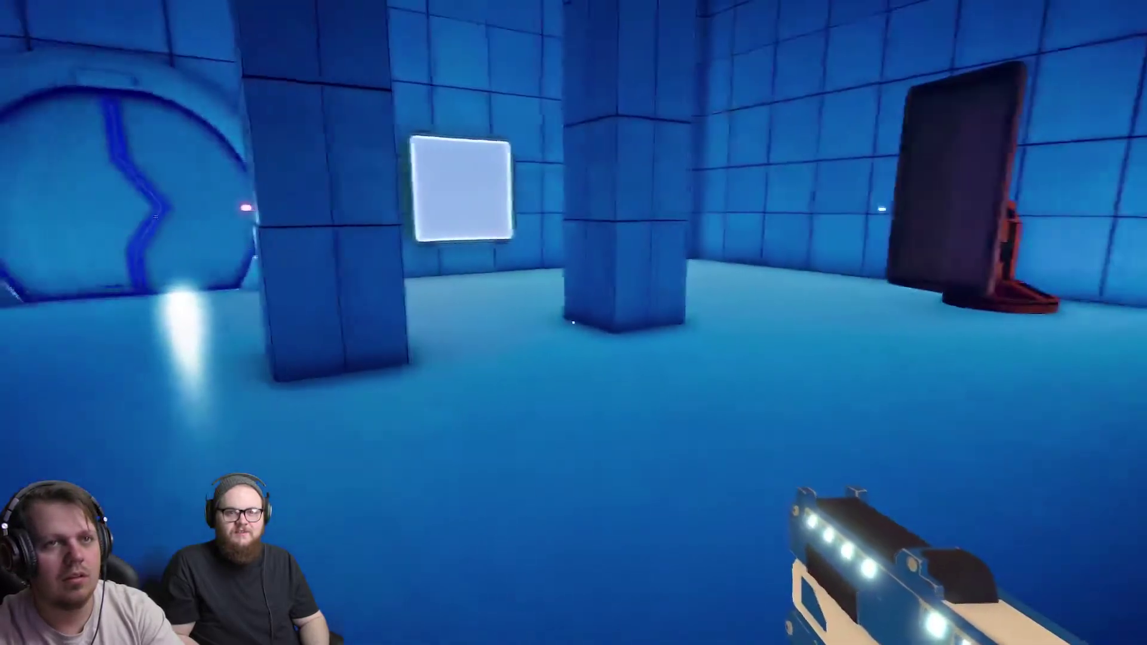
{"action": "key", "text": "w"}
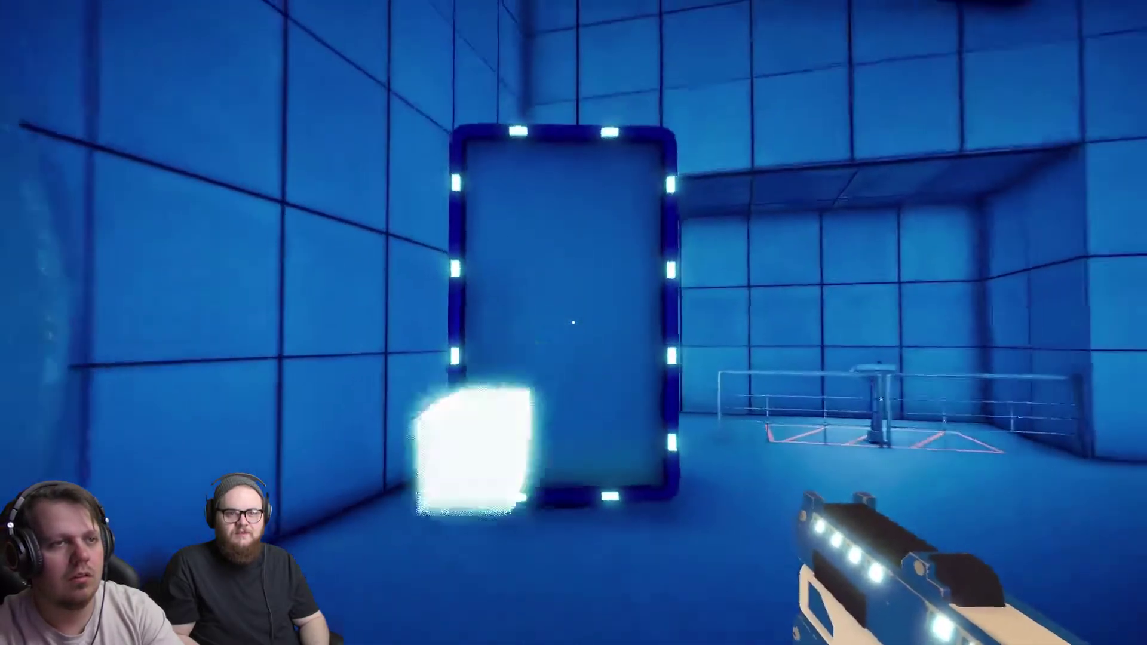
{"action": "key", "text": "w"}
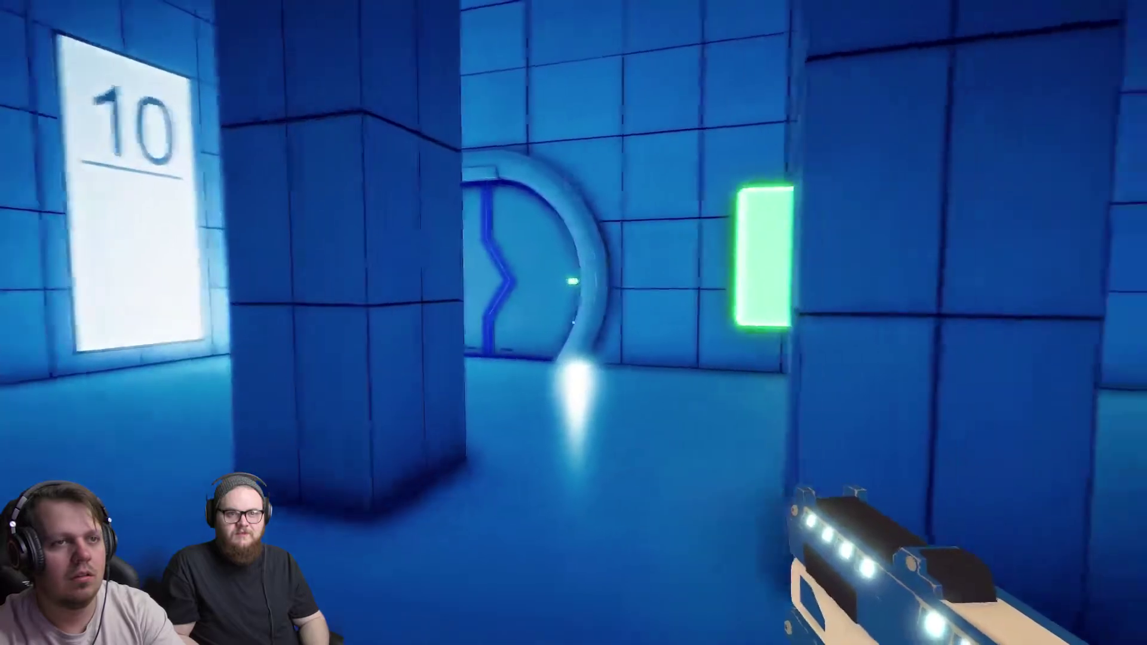
{"action": "key", "text": "w"}
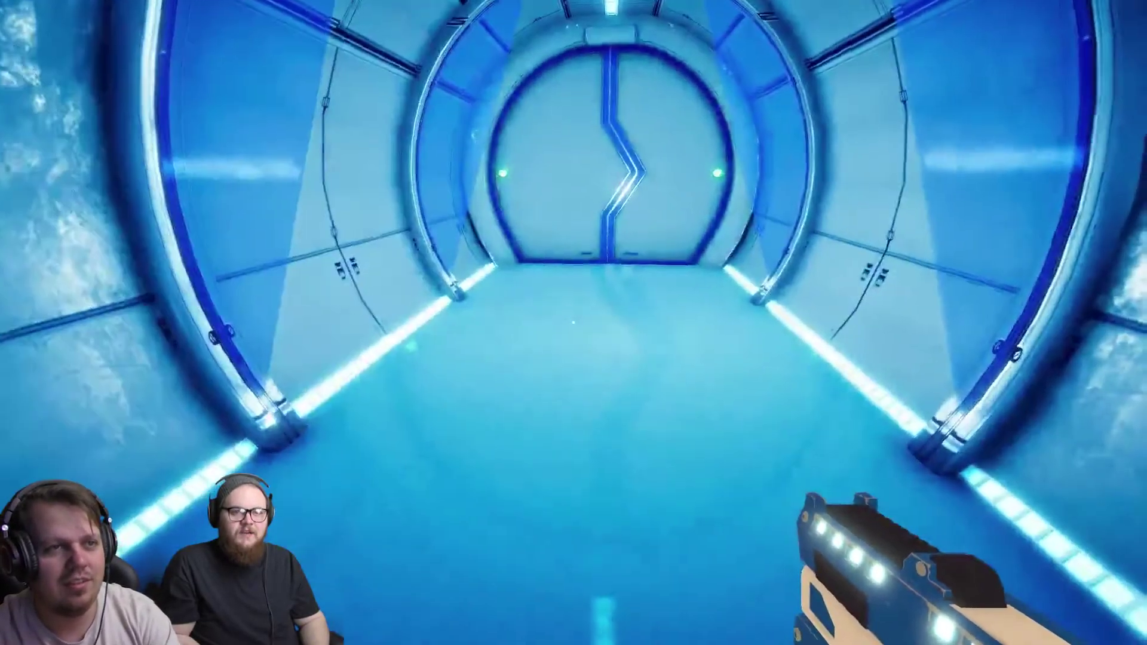
{"action": "key", "text": "w"}
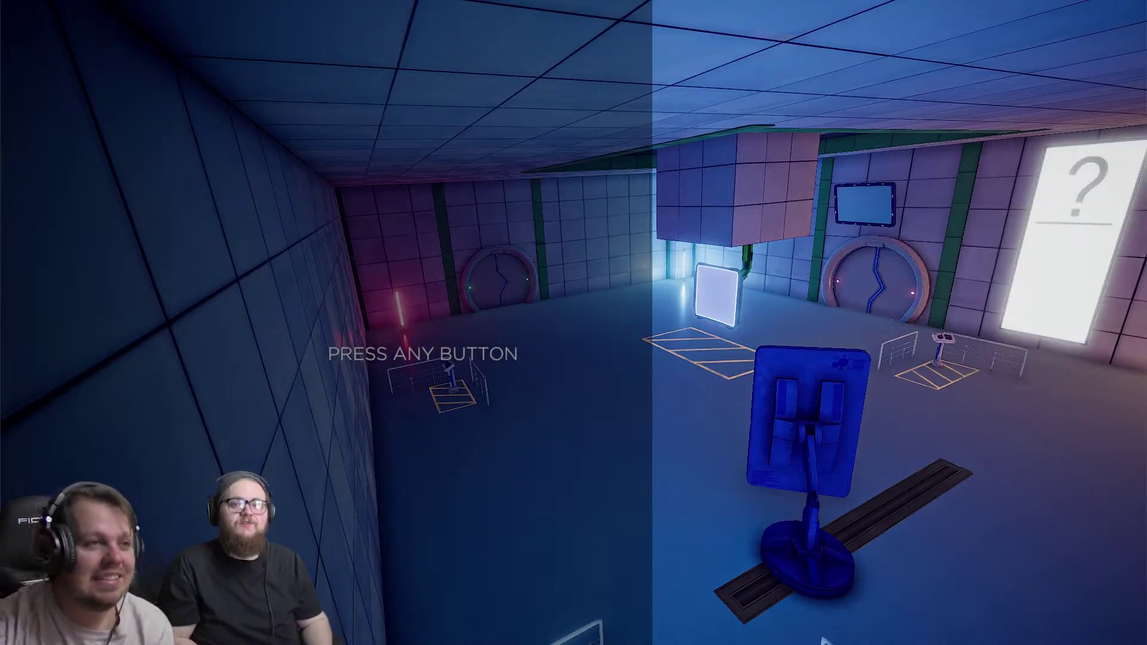
Open BLIK's main menu and exit the demo back to Steam.
{"action": "key", "text": "Return"}
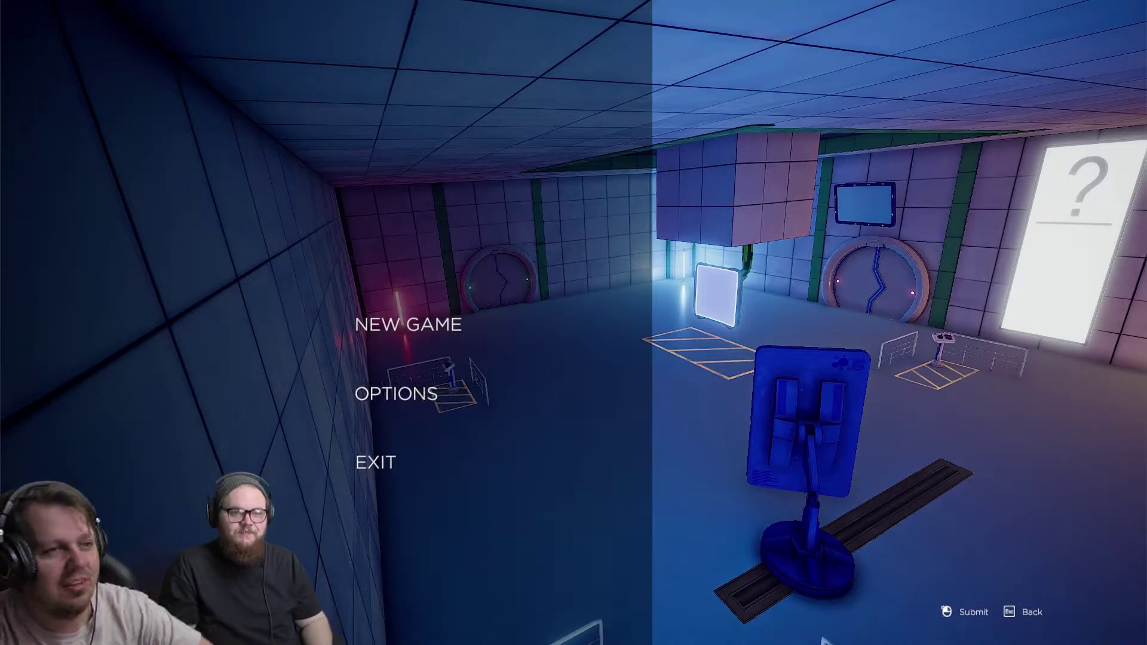
{"action": "key", "text": "Return"}
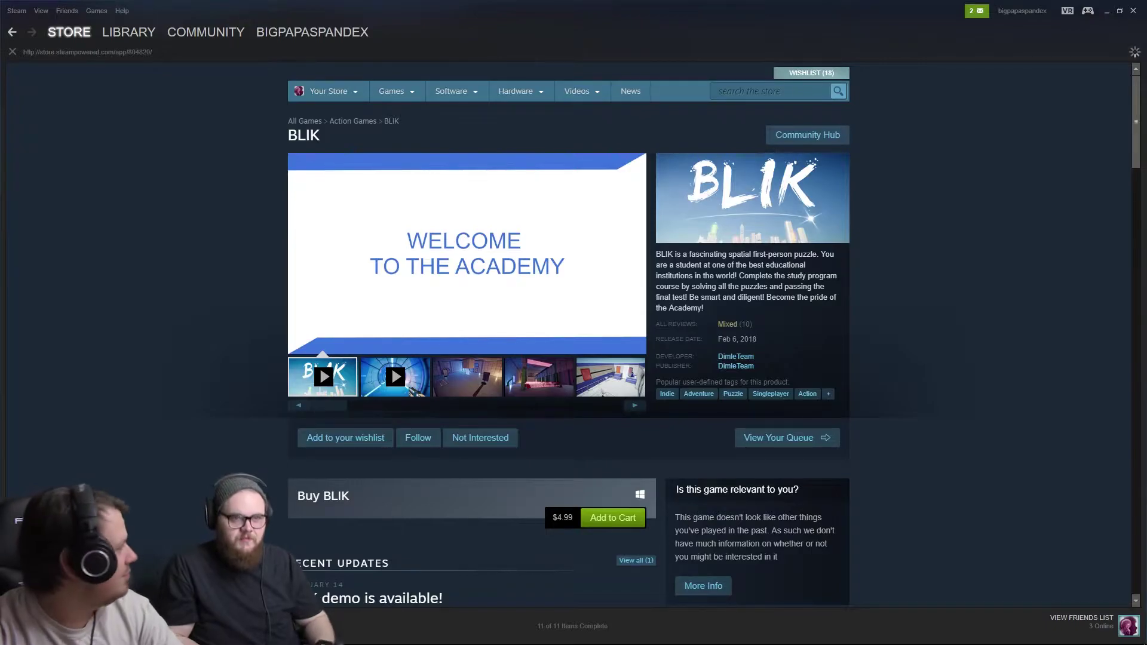
{"action": "scroll", "coordinate": [573, 359], "scroll_direction": "down", "scroll_amount": 2}
{"action": "scroll", "coordinate": [574, 358], "scroll_direction": "down", "scroll_amount": 2}
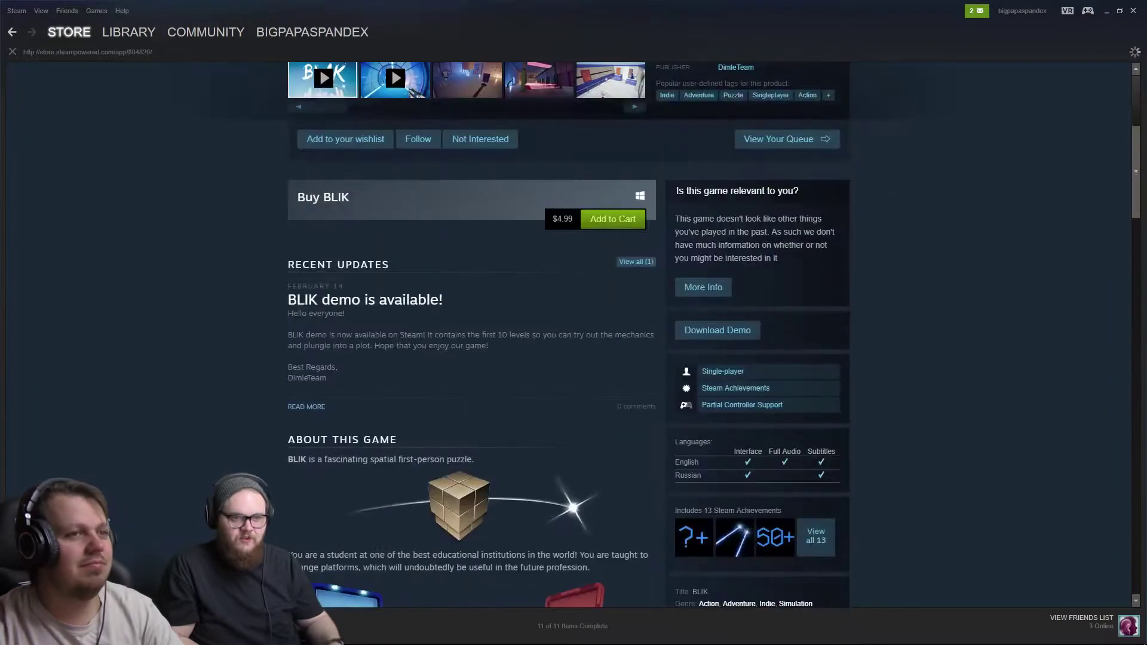
{"action": "scroll", "coordinate": [574, 358], "scroll_direction": "up", "scroll_amount": 4}
{"action": "scroll", "coordinate": [574, 358], "scroll_direction": "down", "scroll_amount": 2}
{"action": "scroll", "coordinate": [574, 359], "scroll_direction": "down", "scroll_amount": 2}
{"action": "scroll", "coordinate": [574, 358], "scroll_direction": "up", "scroll_amount": 3}
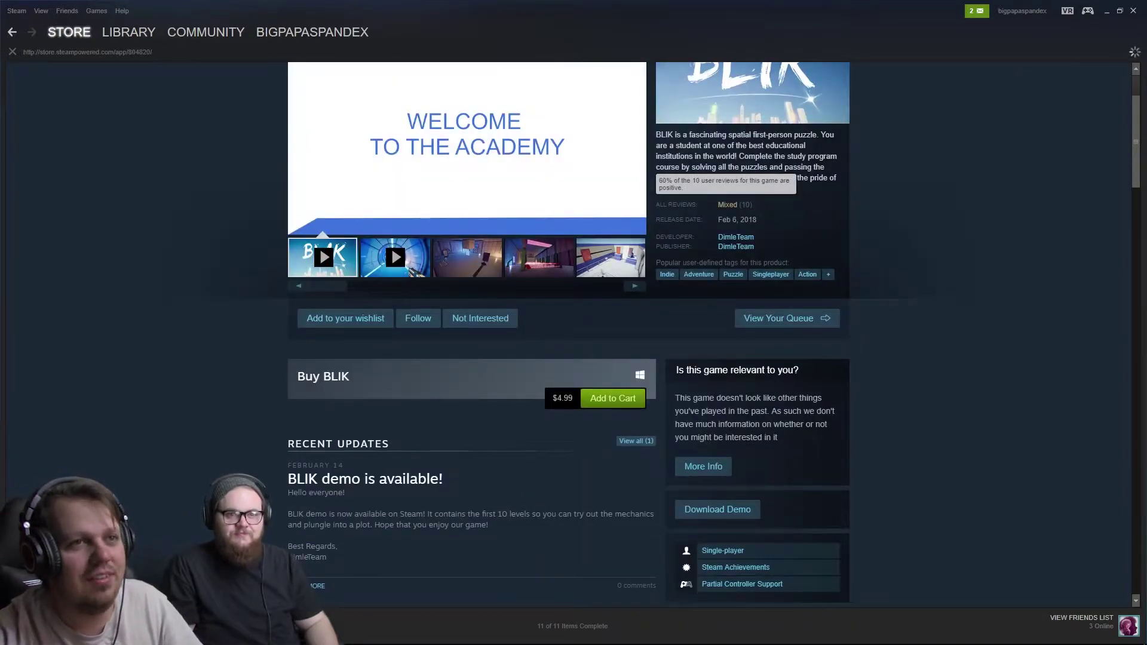
{"action": "scroll", "coordinate": [726, 207], "scroll_direction": "down", "scroll_amount": 2}
{"action": "scroll", "coordinate": [726, 207], "scroll_direction": "down", "scroll_amount": 2}
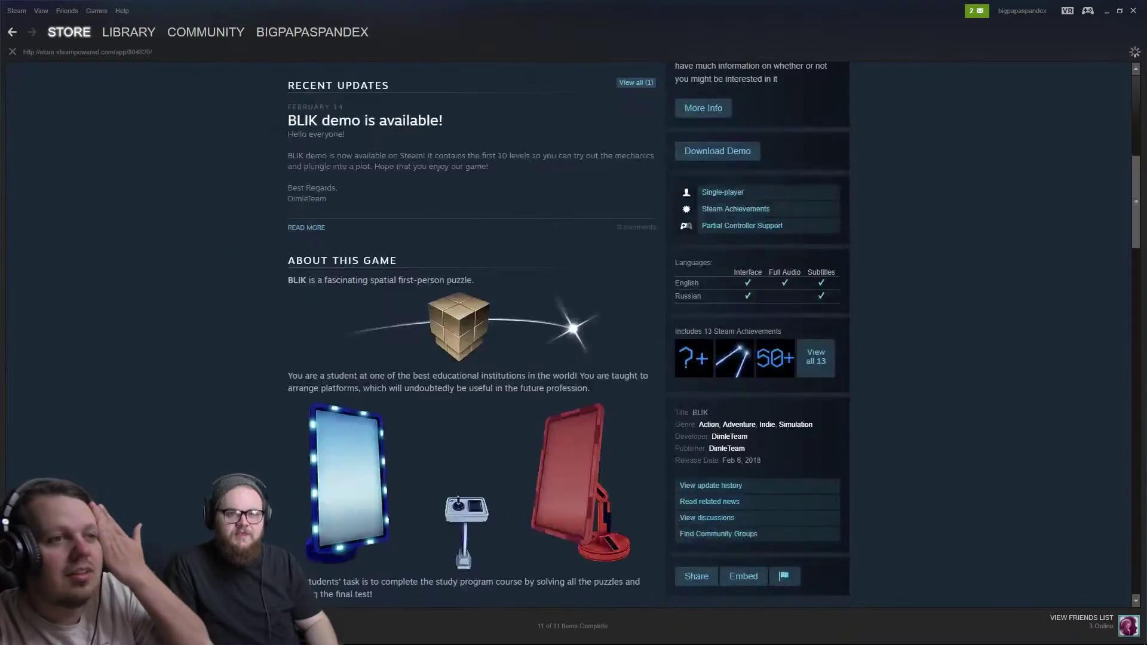
{"action": "scroll", "coordinate": [726, 206], "scroll_direction": "down", "scroll_amount": 2}
{"action": "scroll", "coordinate": [574, 358], "scroll_direction": "down", "scroll_amount": 3}
{"action": "scroll", "coordinate": [574, 359], "scroll_direction": "down", "scroll_amount": 3}
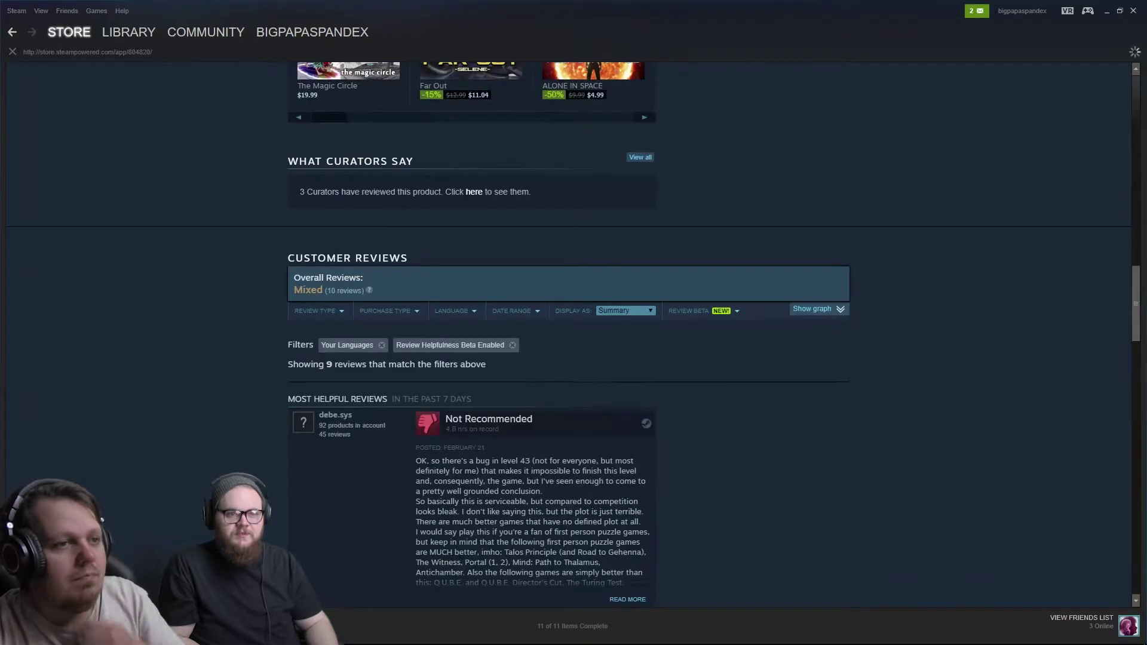
{"action": "scroll", "coordinate": [575, 359], "scroll_direction": "down", "scroll_amount": 1}
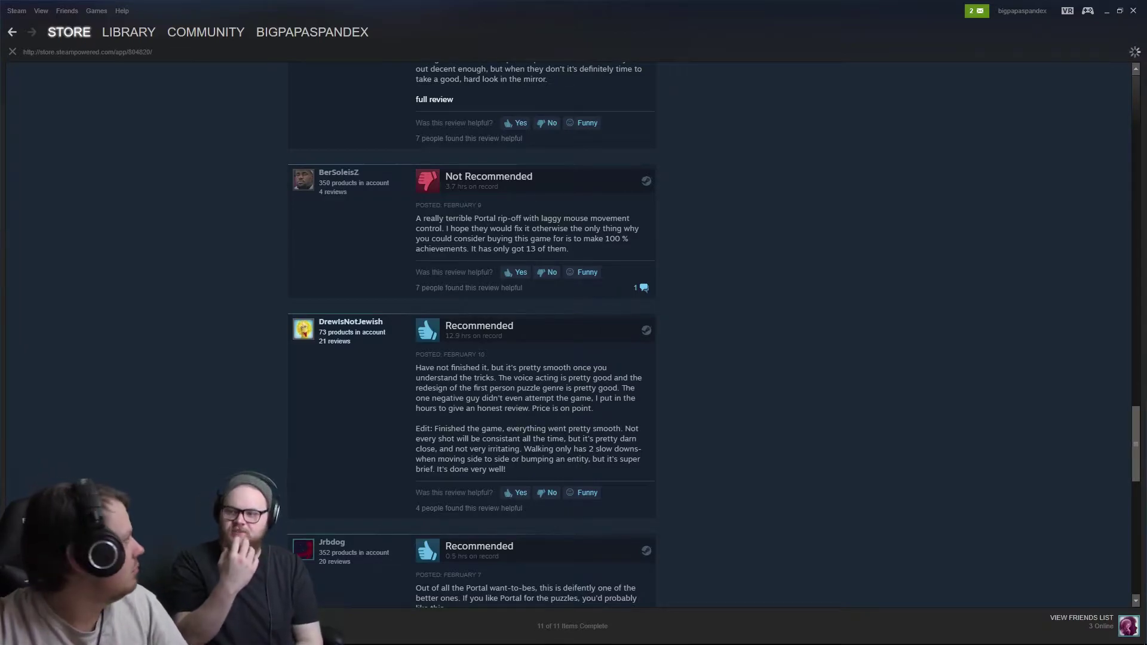
{"action": "scroll", "coordinate": [582, 373], "scroll_direction": "down", "scroll_amount": 3}
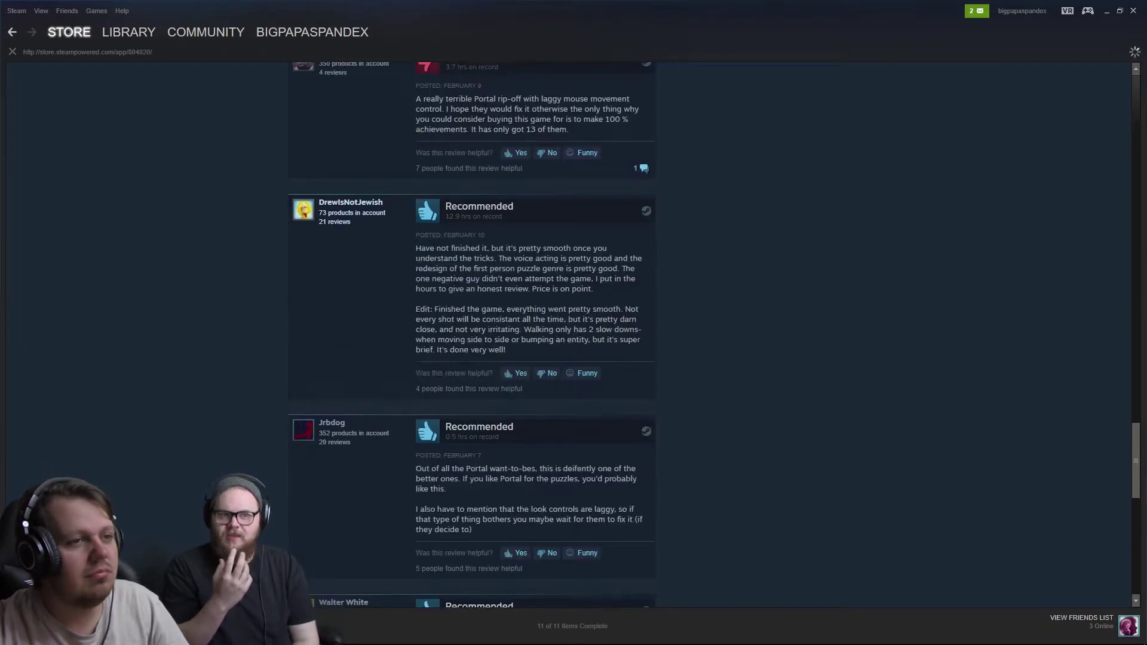
{"action": "scroll", "coordinate": [581, 374], "scroll_direction": "down", "scroll_amount": 3}
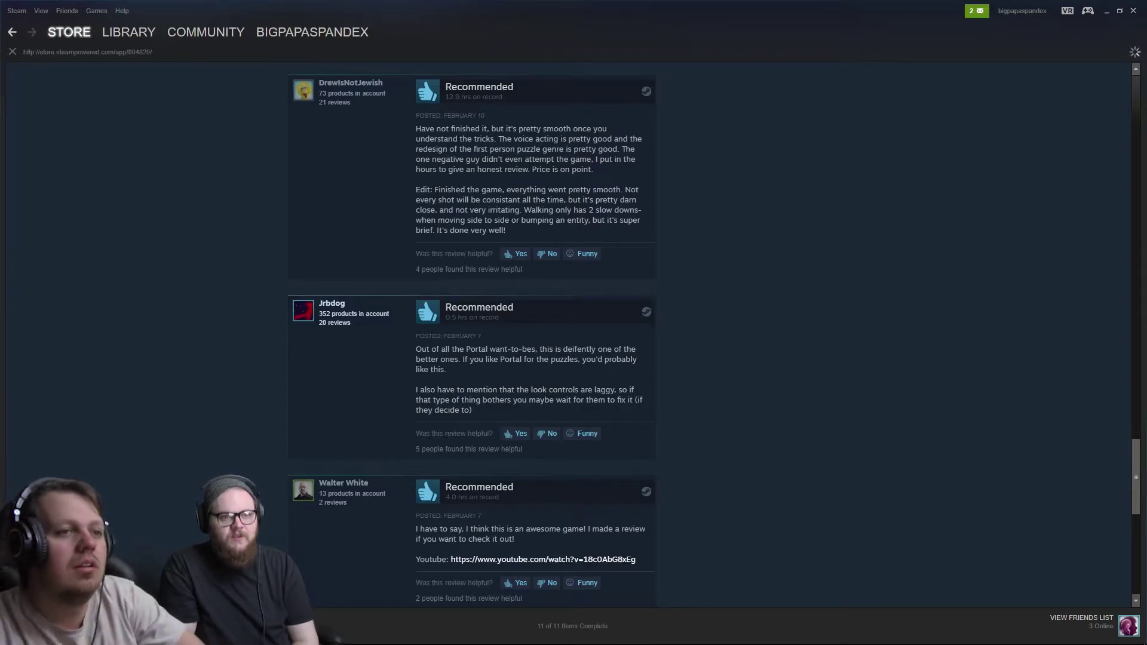
{"action": "scroll", "coordinate": [473, 341], "scroll_direction": "down", "scroll_amount": 1}
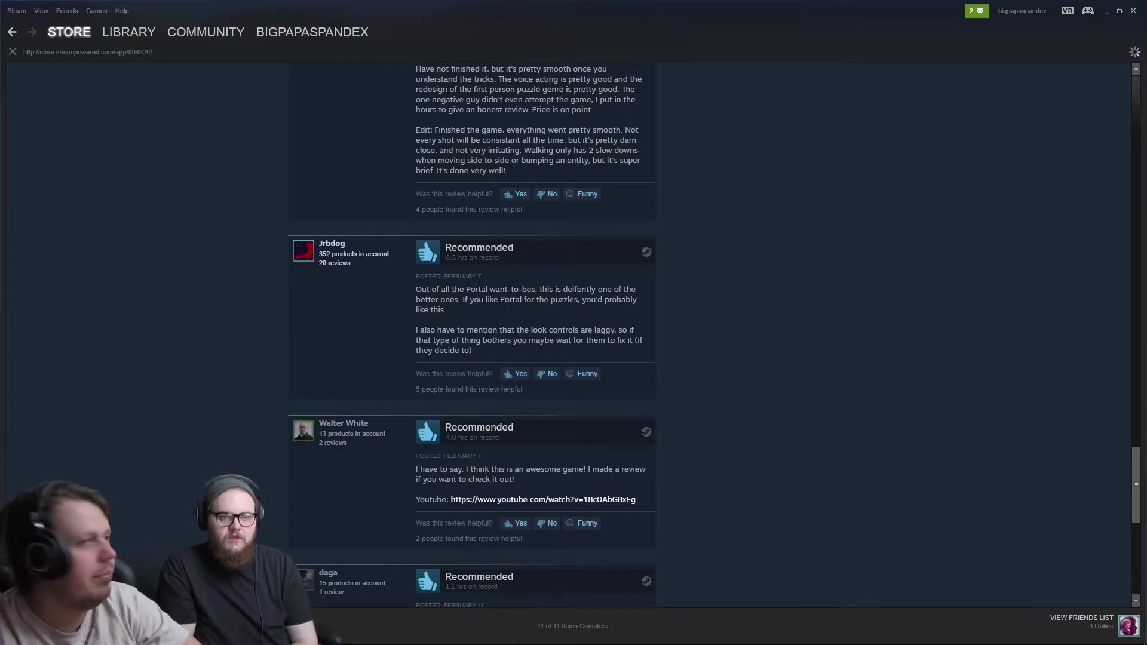
{"action": "scroll", "coordinate": [473, 340], "scroll_direction": "up", "scroll_amount": 6}
{"action": "scroll", "coordinate": [472, 341], "scroll_direction": "up", "scroll_amount": 10}
{"action": "scroll", "coordinate": [473, 341], "scroll_direction": "up", "scroll_amount": 5}
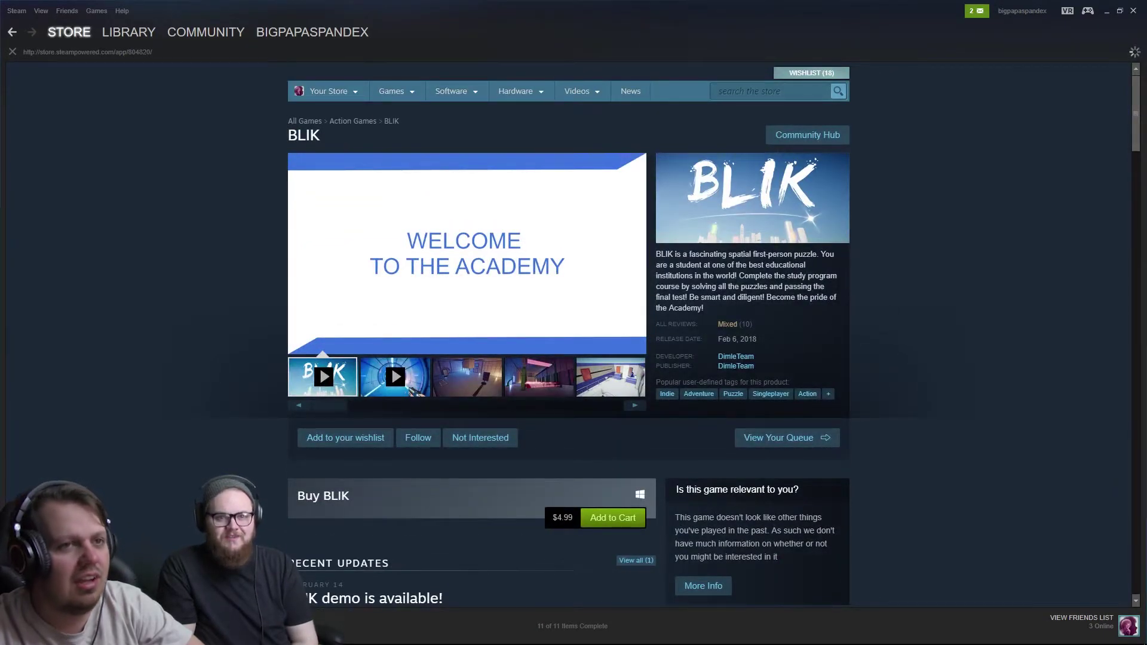
{"action": "scroll", "coordinate": [574, 341], "scroll_direction": "down", "scroll_amount": 3}
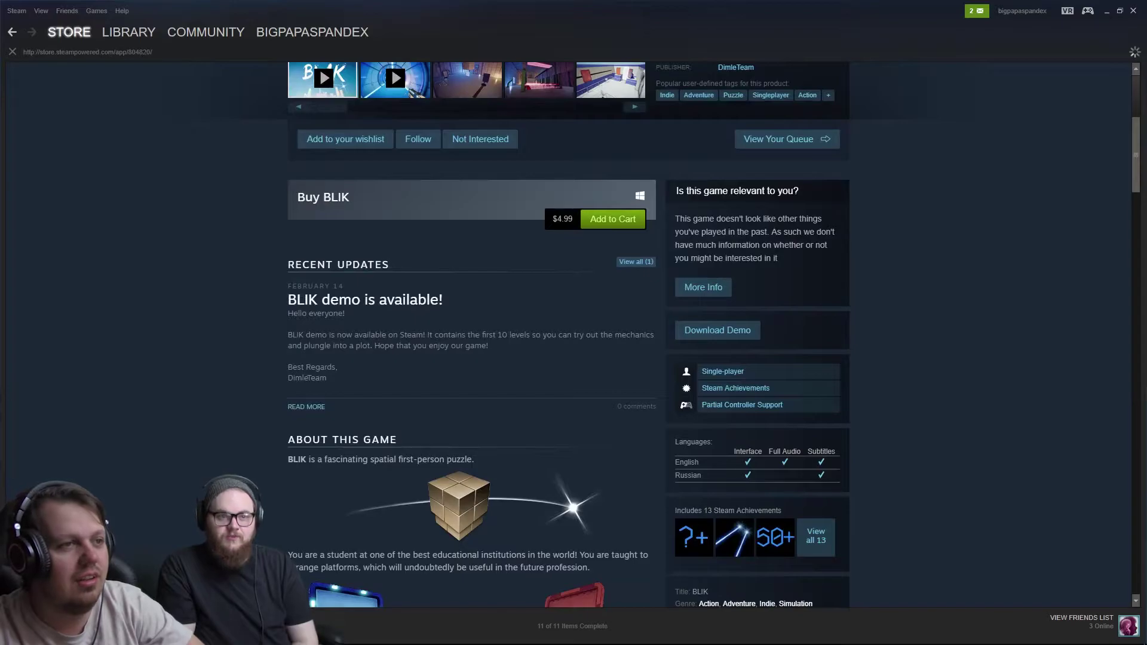
{"action": "scroll", "coordinate": [574, 341], "scroll_direction": "down", "scroll_amount": 2}
{"action": "scroll", "coordinate": [573, 341], "scroll_direction": "down", "scroll_amount": 3}
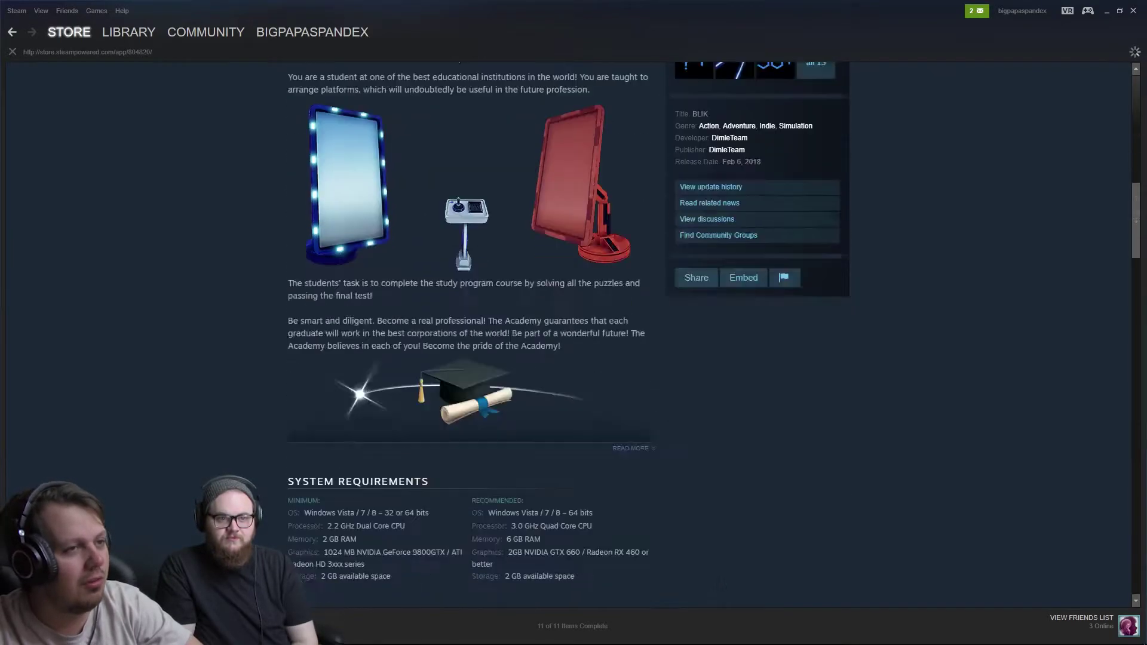
{"action": "scroll", "coordinate": [575, 341], "scroll_direction": "down", "scroll_amount": 4}
{"action": "scroll", "coordinate": [574, 340], "scroll_direction": "up", "scroll_amount": 3}
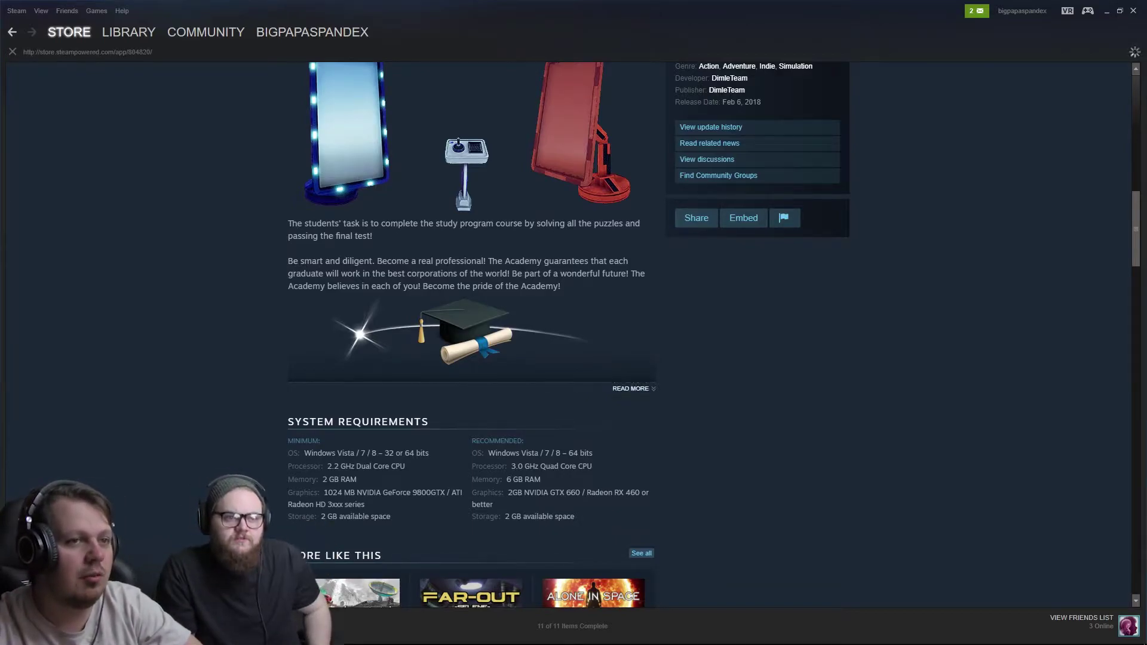
Expand About This Game with READ MORE to show the Key Features list.
{"action": "left_click", "coordinate": [630, 388]}
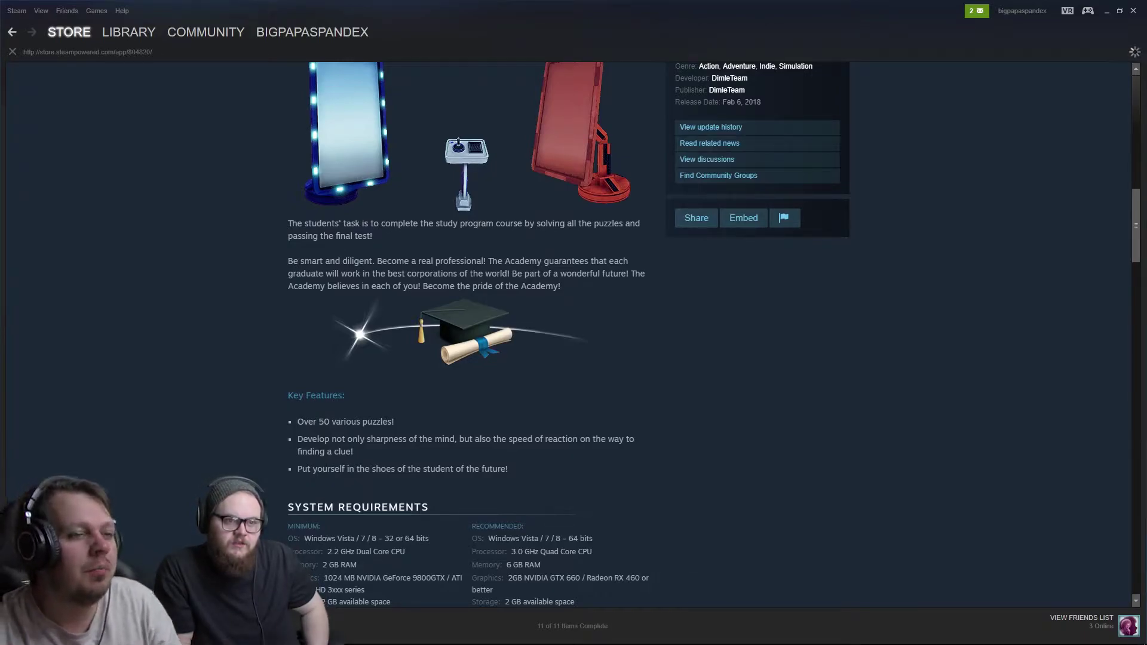
{"action": "scroll", "coordinate": [568, 332], "scroll_direction": "up", "scroll_amount": 5}
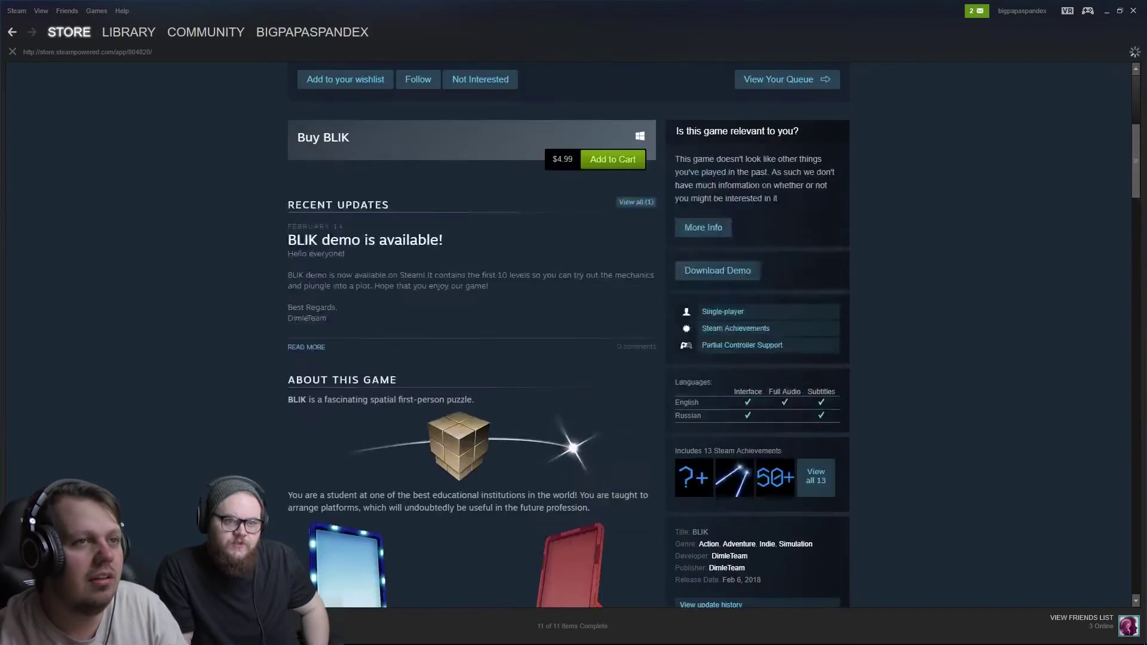
{"action": "scroll", "coordinate": [569, 332], "scroll_direction": "up", "scroll_amount": 1}
{"action": "scroll", "coordinate": [569, 332], "scroll_direction": "up", "scroll_amount": 1}
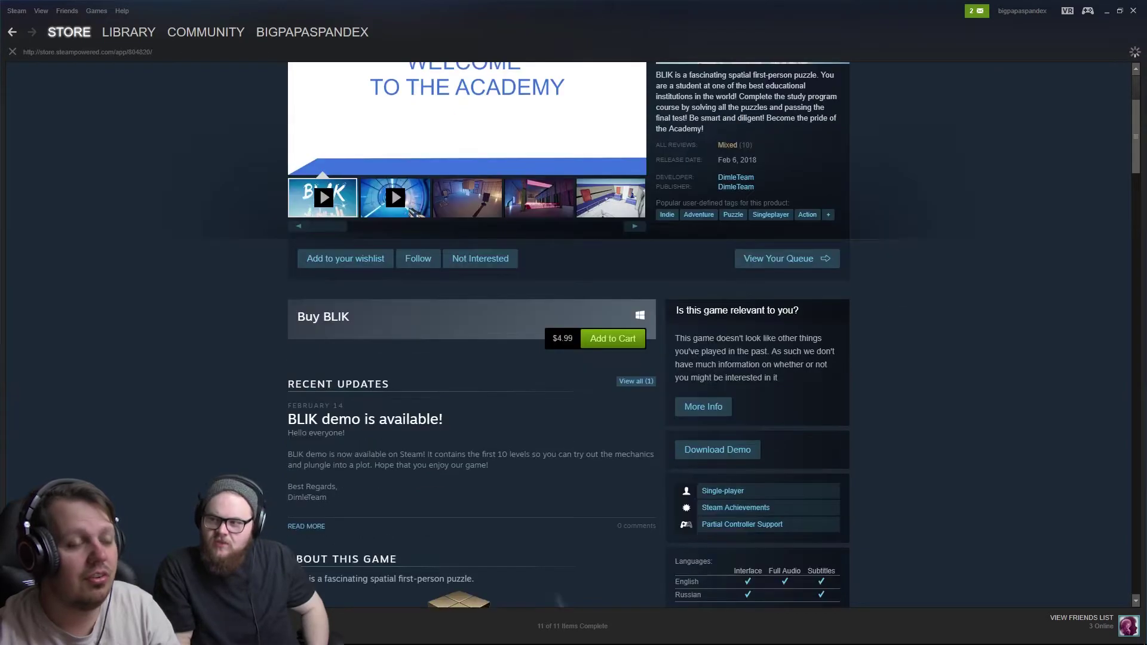
{"action": "scroll", "coordinate": [574, 331], "scroll_direction": "down", "scroll_amount": 3}
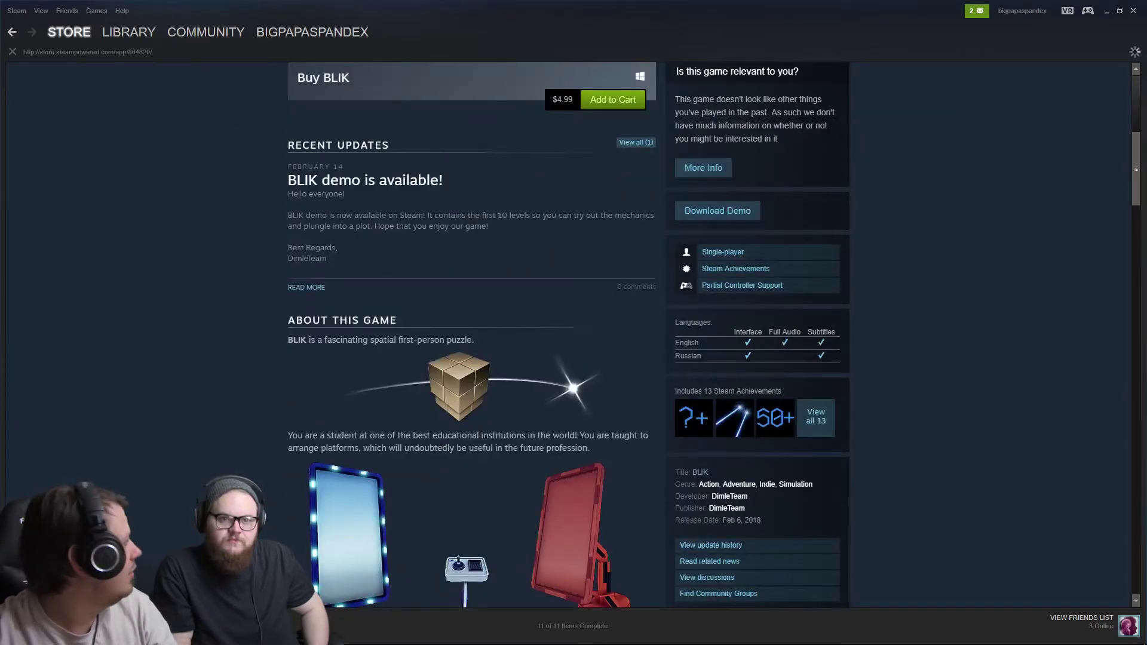
{"action": "scroll", "coordinate": [574, 332], "scroll_direction": "down", "scroll_amount": 1}
{"action": "scroll", "coordinate": [574, 331], "scroll_direction": "up", "scroll_amount": 3}
{"action": "scroll", "coordinate": [574, 332], "scroll_direction": "up", "scroll_amount": 2}
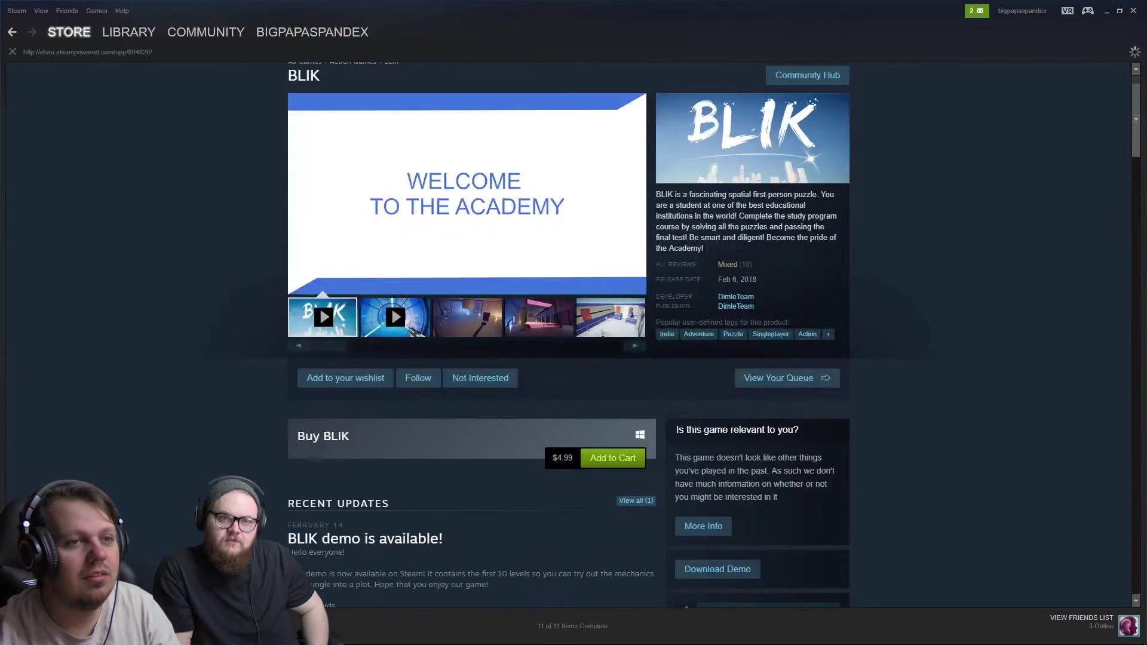
{"action": "scroll", "coordinate": [574, 333], "scroll_direction": "down", "scroll_amount": 2}
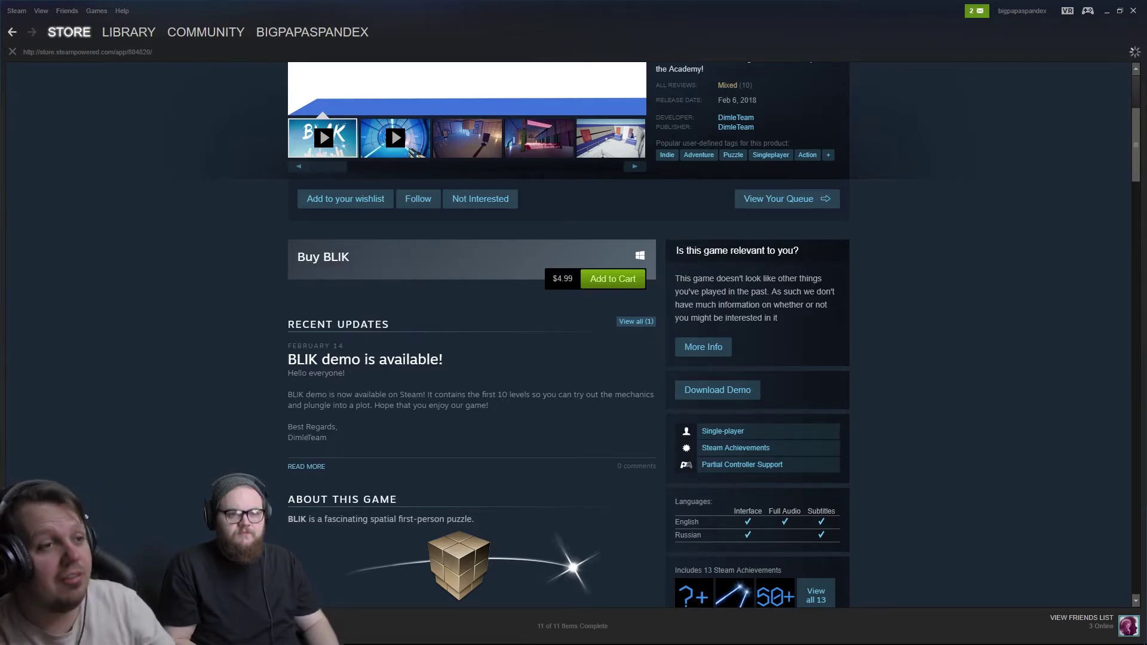
{"action": "scroll", "coordinate": [573, 360], "scroll_direction": "down", "scroll_amount": 2}
{"action": "scroll", "coordinate": [573, 358], "scroll_direction": "down", "scroll_amount": 3}
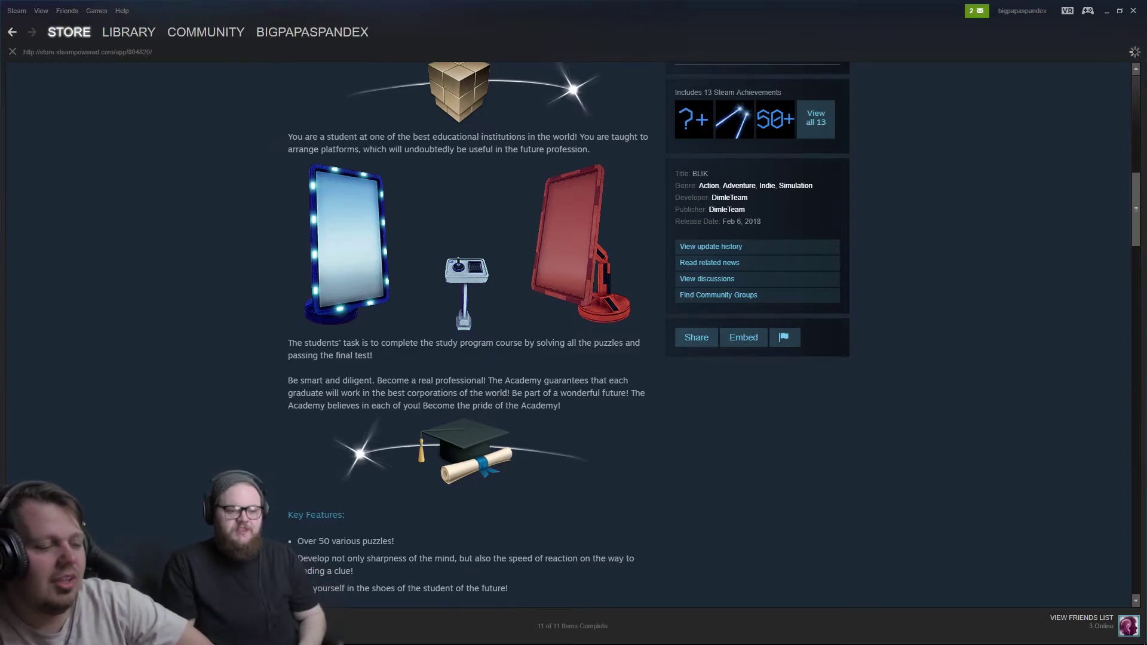
{"action": "scroll", "coordinate": [574, 331], "scroll_direction": "down", "scroll_amount": 2}
{"action": "scroll", "coordinate": [574, 332], "scroll_direction": "down", "scroll_amount": 1}
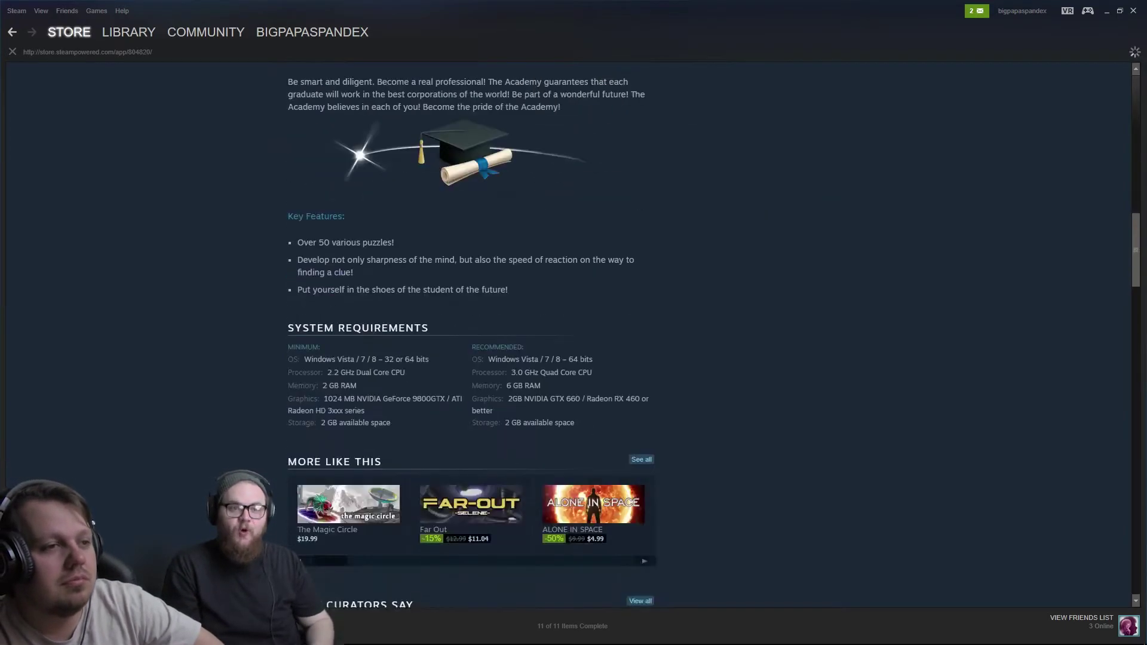
{"action": "scroll", "coordinate": [574, 332], "scroll_direction": "down", "scroll_amount": 2}
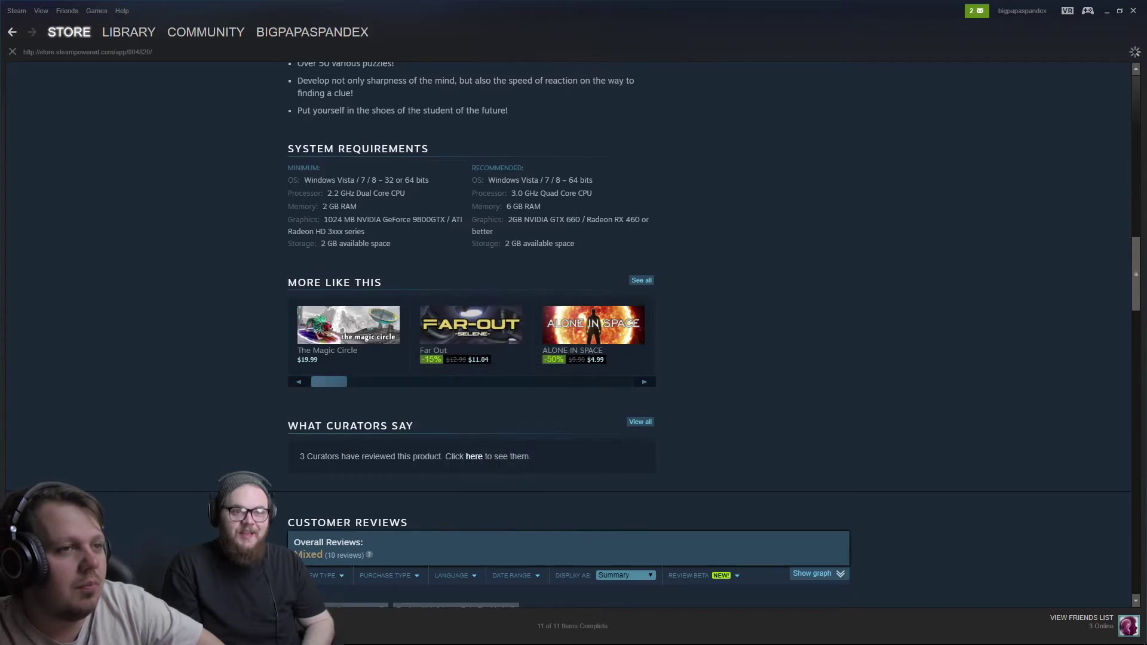
{"action": "left_click_drag", "start_coordinate": [328, 382], "coordinate": [591, 382]}
{"action": "scroll", "coordinate": [592, 382], "scroll_direction": "down", "scroll_amount": 5}
{"action": "scroll", "coordinate": [592, 382], "scroll_direction": "down", "scroll_amount": 5}
{"action": "scroll", "coordinate": [574, 341], "scroll_direction": "down", "scroll_amount": 5}
{"action": "scroll", "coordinate": [574, 340], "scroll_direction": "down", "scroll_amount": 3}
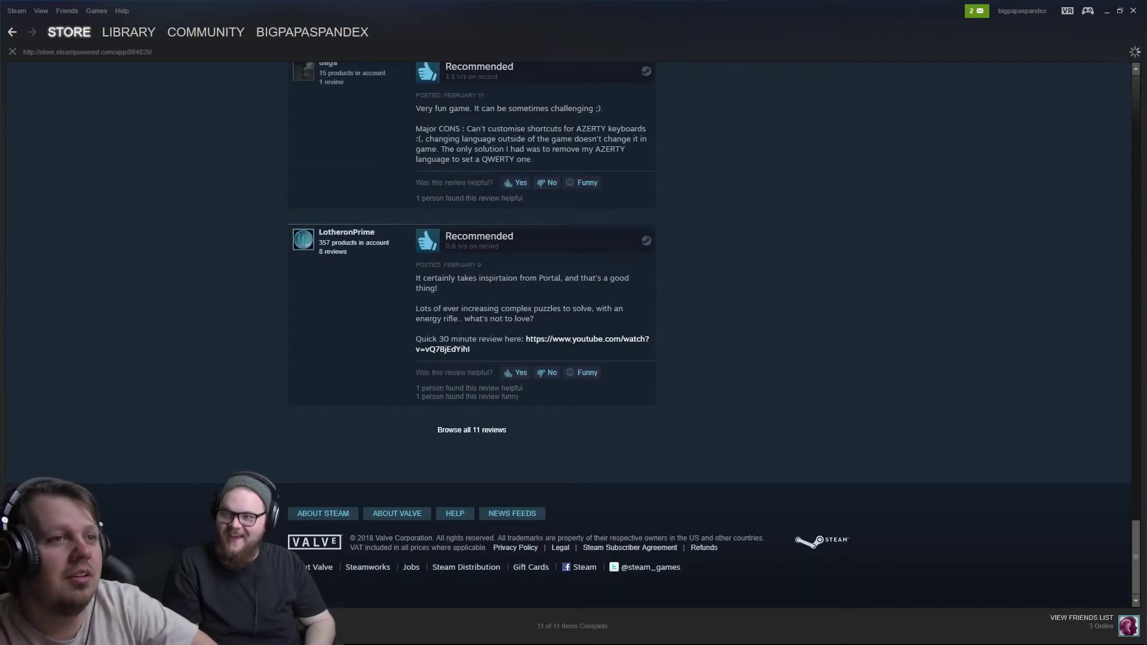
{"action": "scroll", "coordinate": [574, 341], "scroll_direction": "up", "scroll_amount": 10}
{"action": "scroll", "coordinate": [574, 340], "scroll_direction": "up", "scroll_amount": 5}
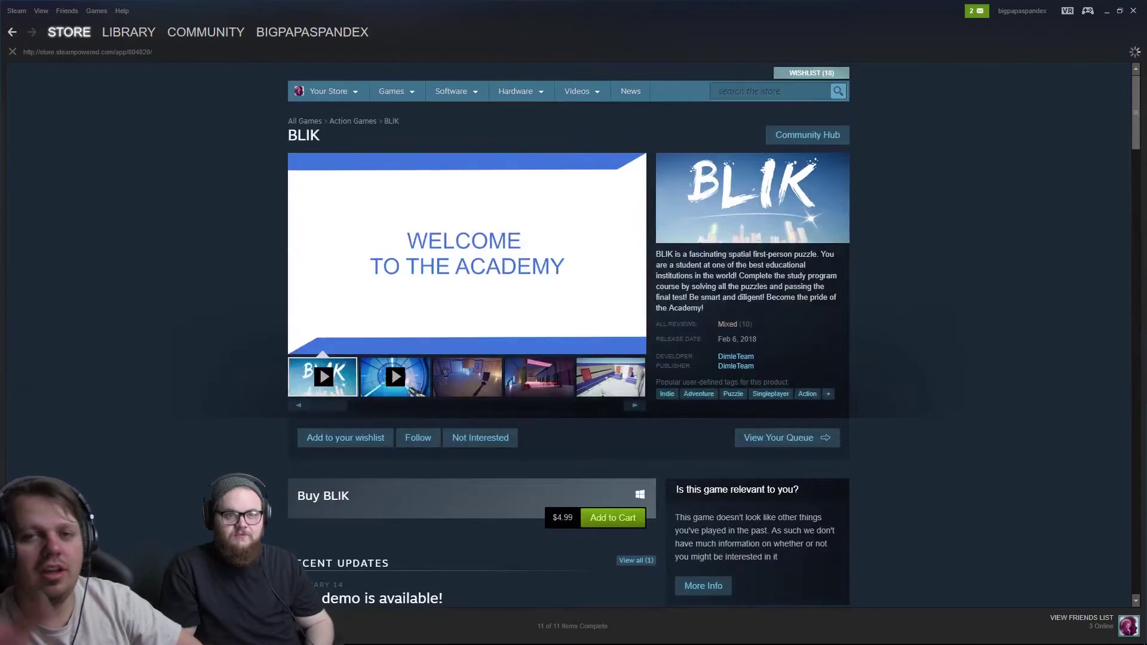